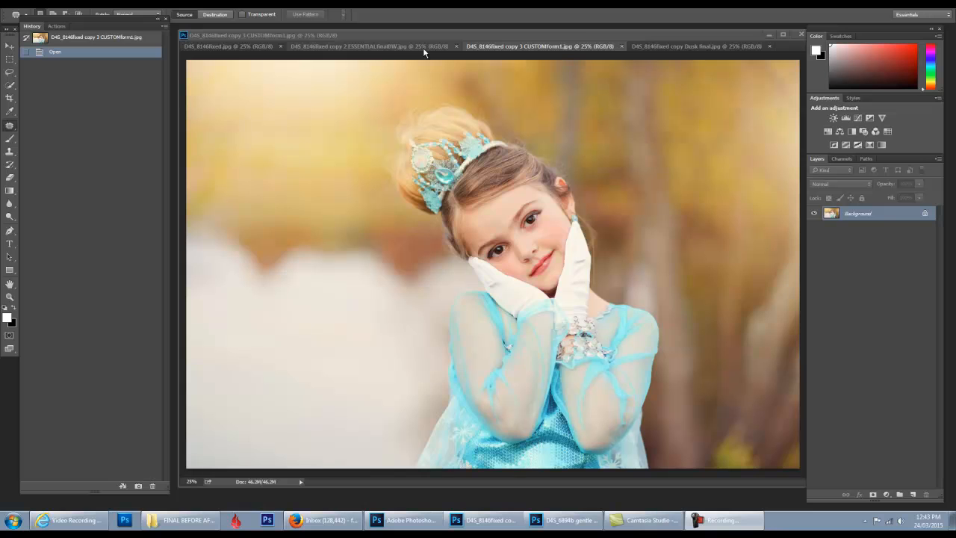
- Compare the original photo with its Dusk, custom colour and black-and-white versions, returning to D4S_8146fixed.jpg
click(235, 47)
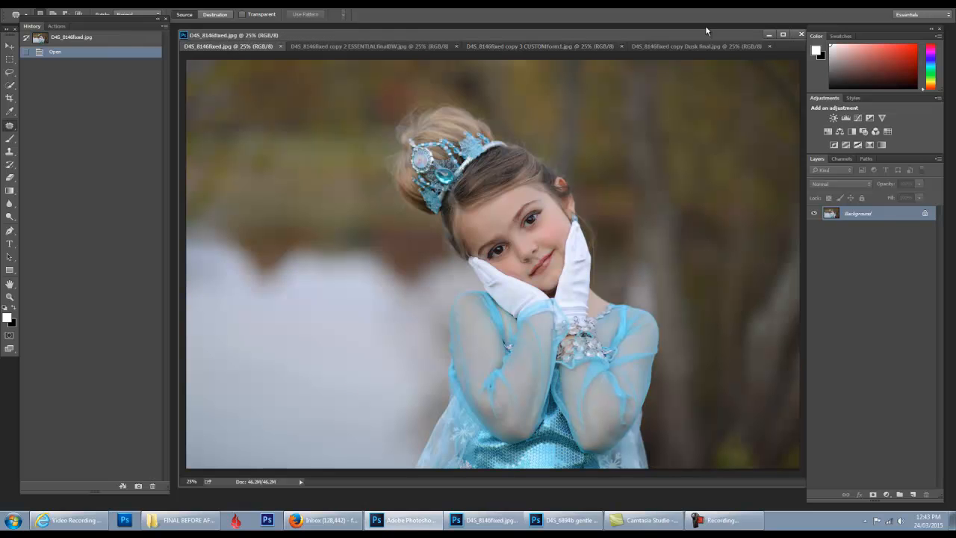
click(686, 47)
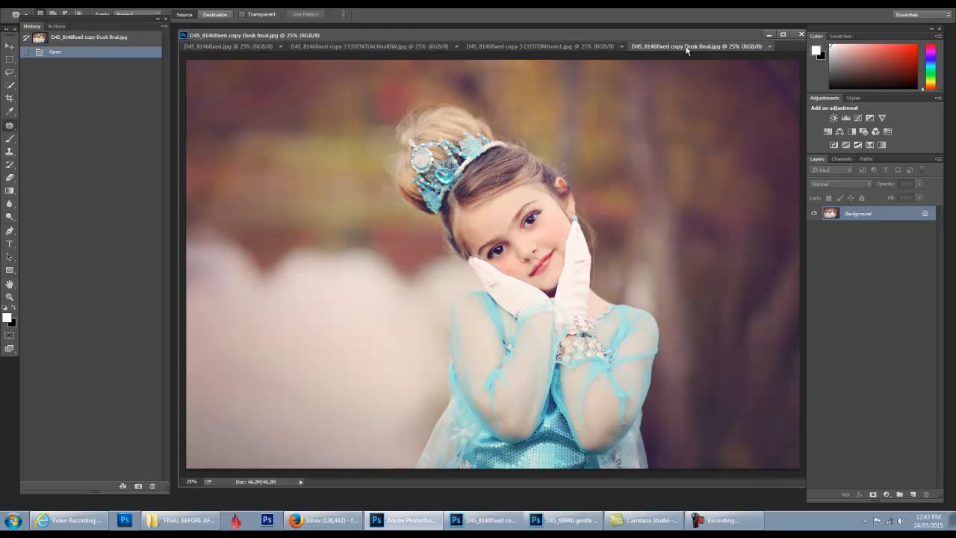
click(550, 47)
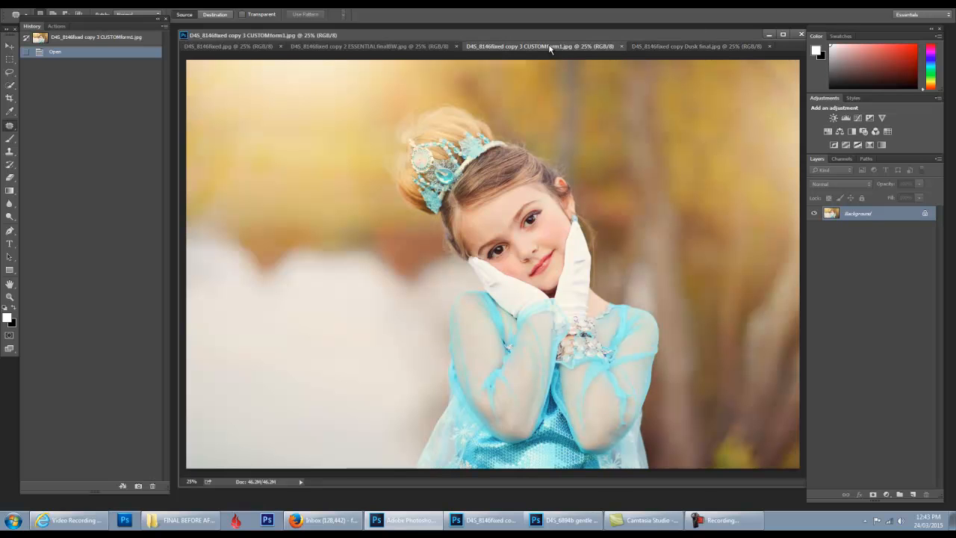
click(337, 47)
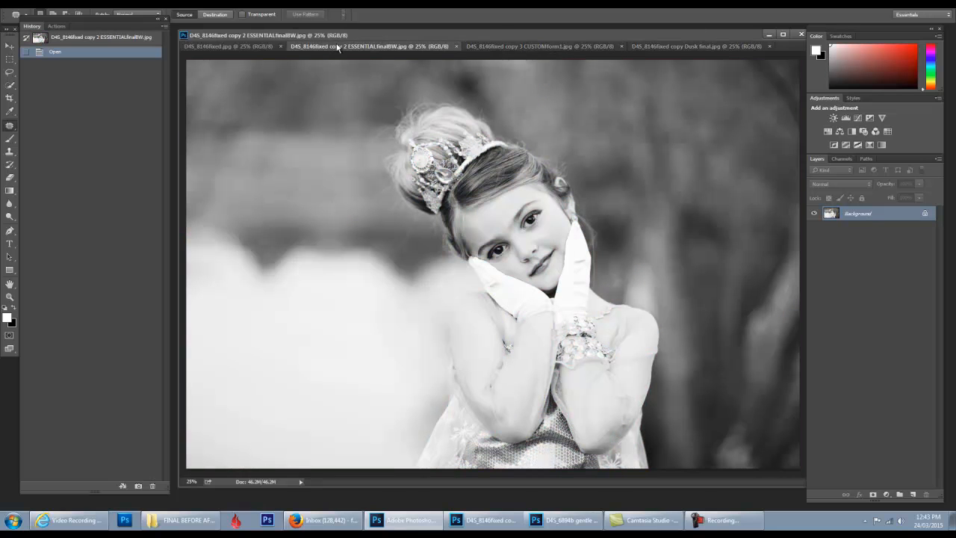
click(217, 47)
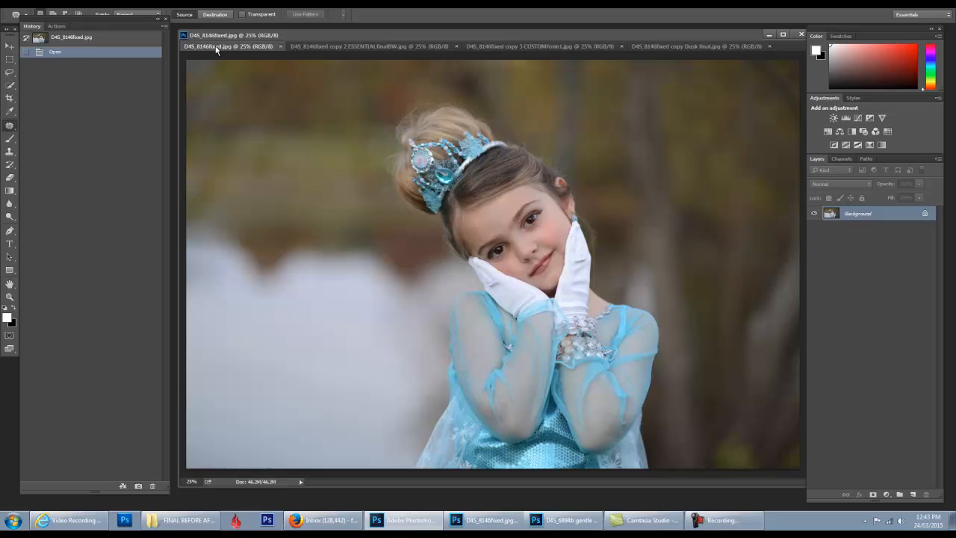
- Run the DUSK II action from the Creative Color Actions on the original photo
click(56, 27)
drag(164, 299, 169, 208)
click(107, 102)
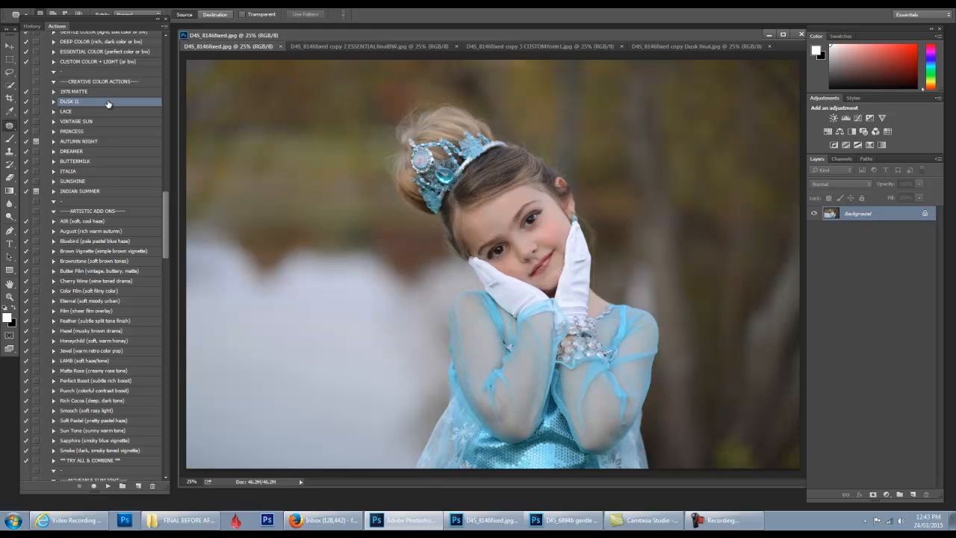
click(108, 485)
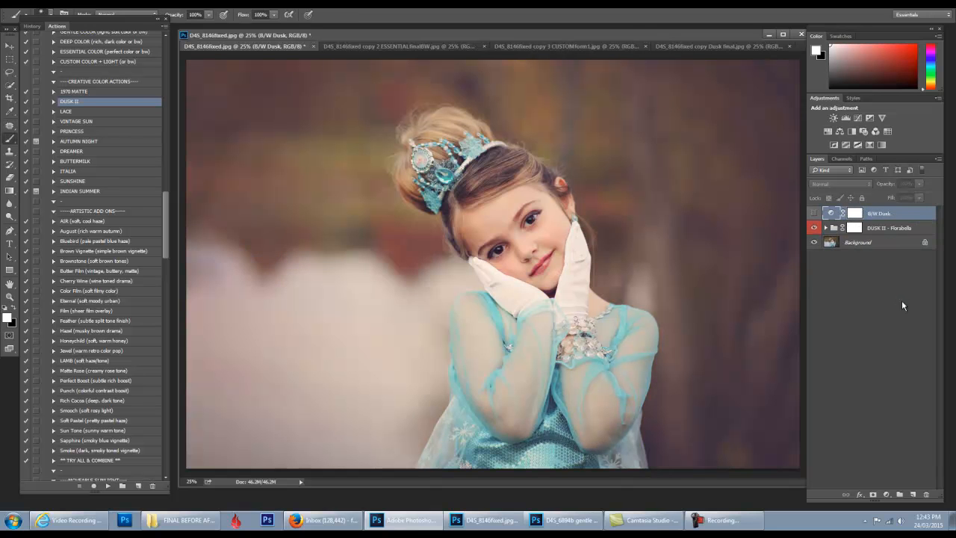
- Compare the photo with and without the DUSK II - Florabella group and expand the group to view its layers
click(814, 228)
click(814, 228)
click(825, 228)
scroll(902, 446, down, 2)
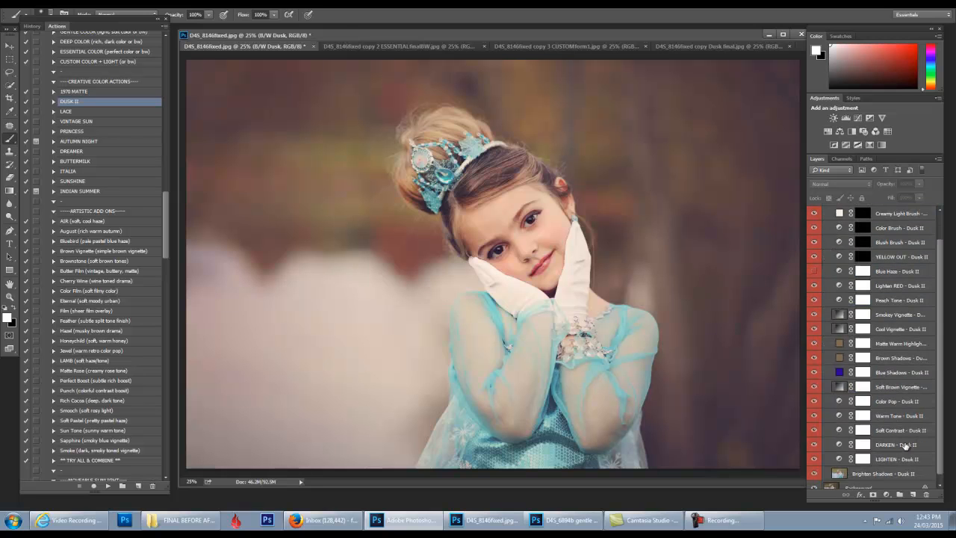
- Set the opacity of the LIGHTEN - Dusk II layer to 43%
click(905, 463)
drag(879, 185, 894, 183)
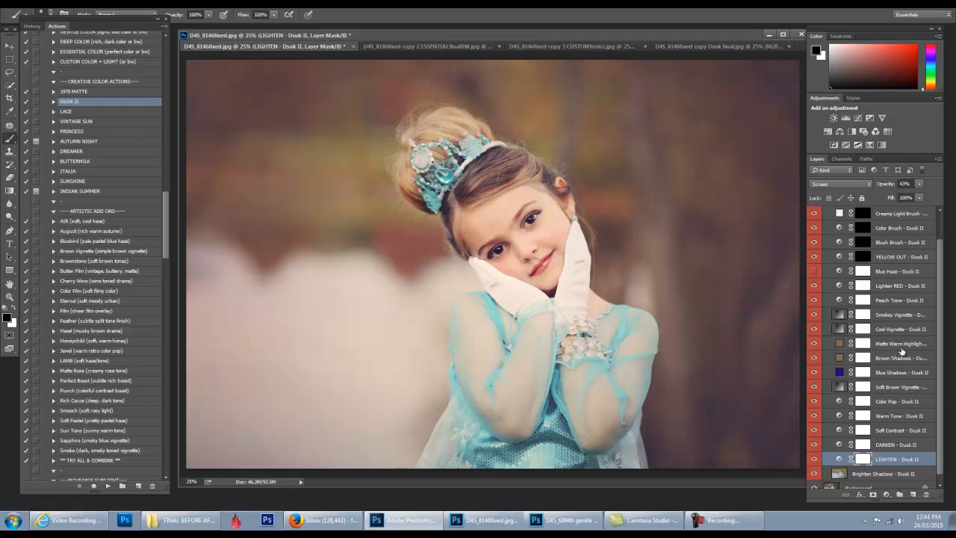
scroll(901, 350, down, 1)
- Paint white over both of the girl's cheeks on the Blush Brush - Dusk II mask and set that layer's opacity to 30%
scroll(898, 261, up, 2)
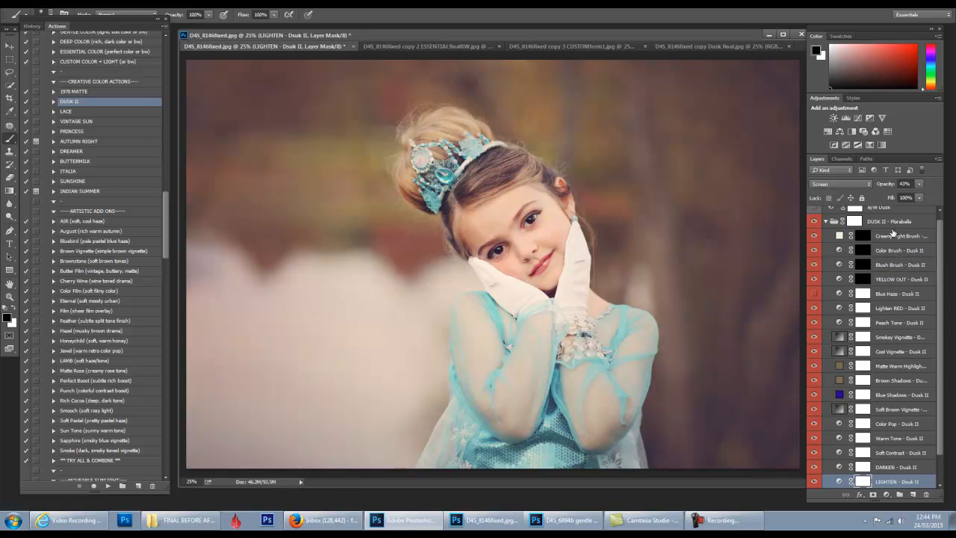
click(863, 265)
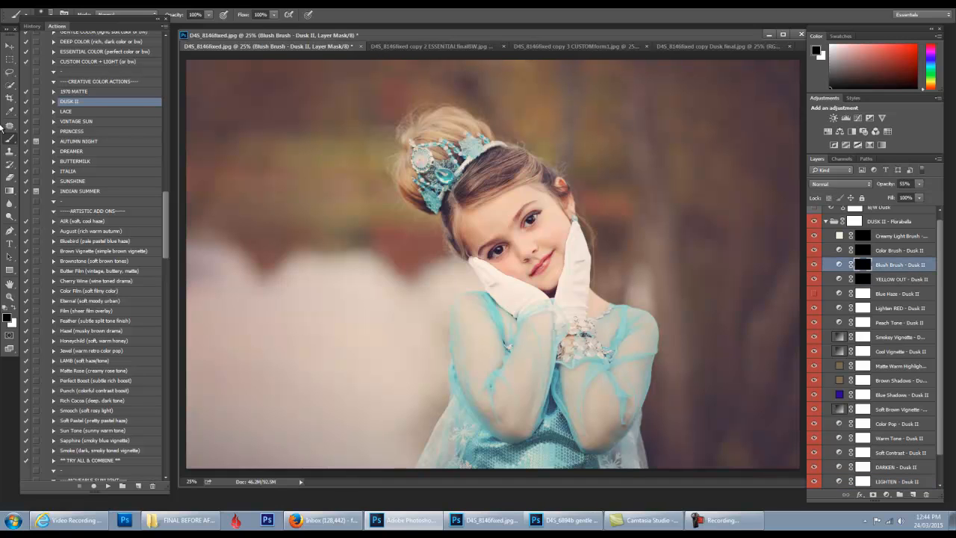
click(14, 308)
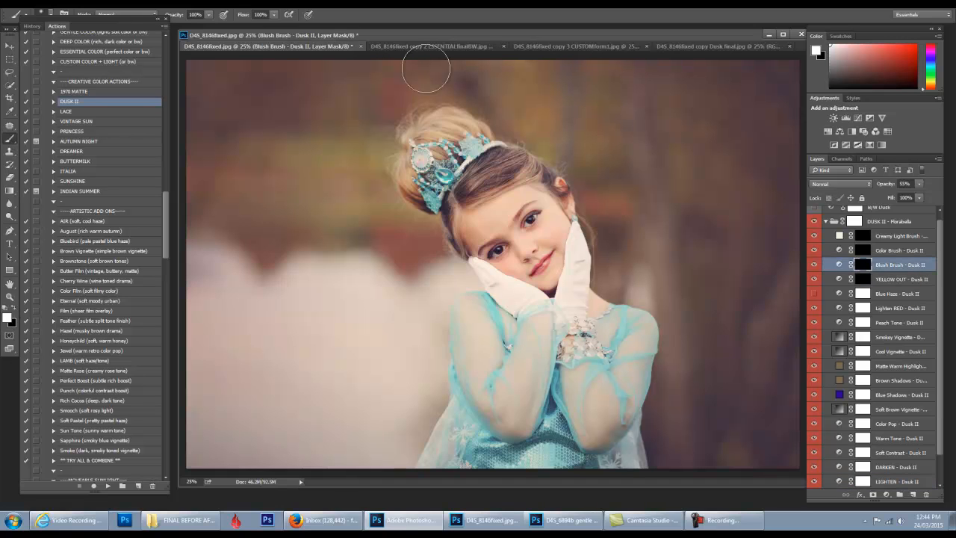
key(ctrl+plus)
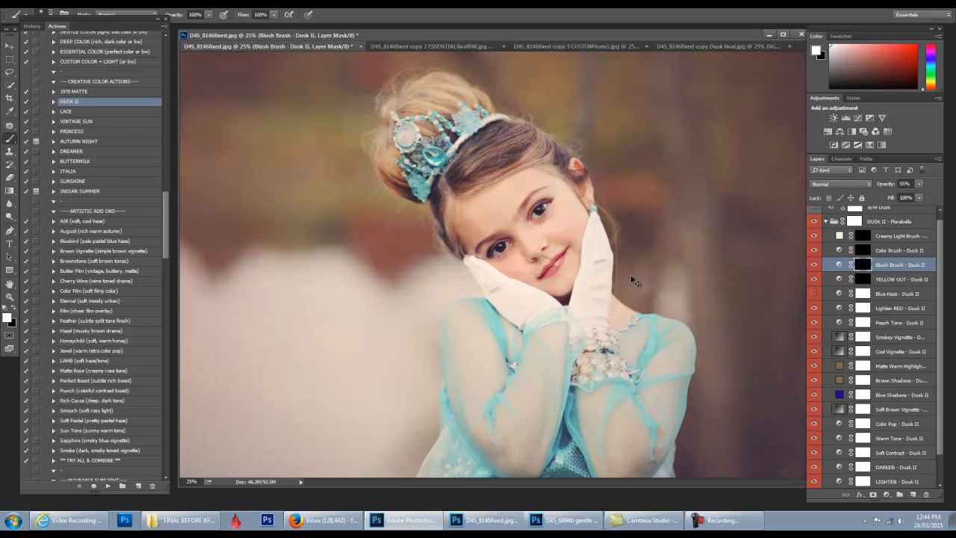
key(bracketleft)
key(bracketleft)
click(570, 219)
drag(571, 219, 569, 222)
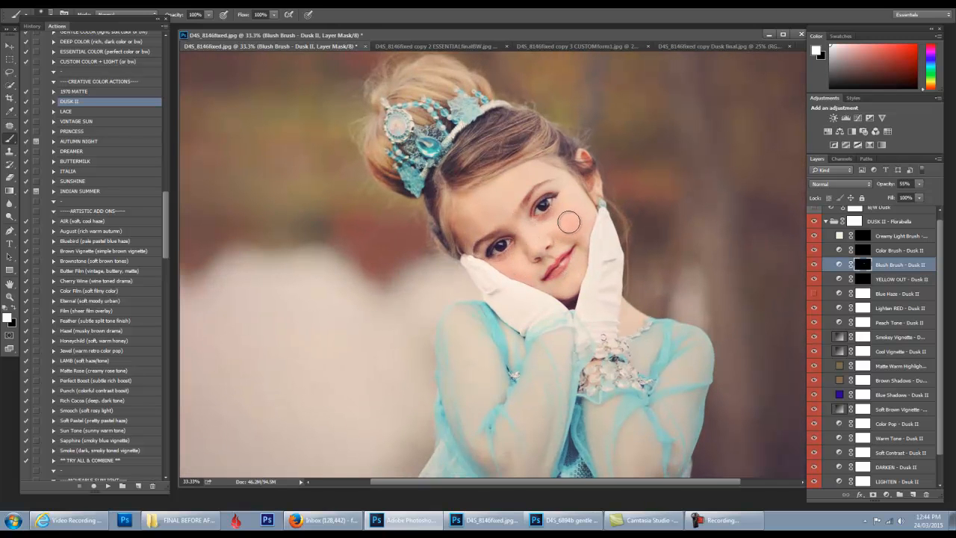
drag(522, 268, 518, 271)
key(ctrl+minus)
mouse_move(890, 184)
mouse_down()
mouse_move(736, 187)
mouse_move(745, 187)
mouse_up()
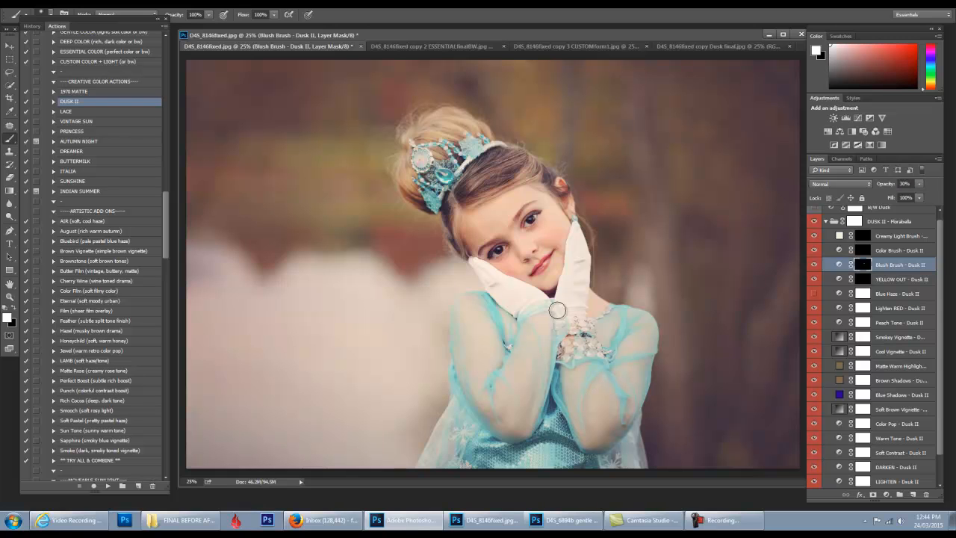
- Set the brush opacity to 10% and paint over the blue dress with a larger brush on the Color Brush - Dusk II mask
click(186, 15)
text(10)
key(Return)
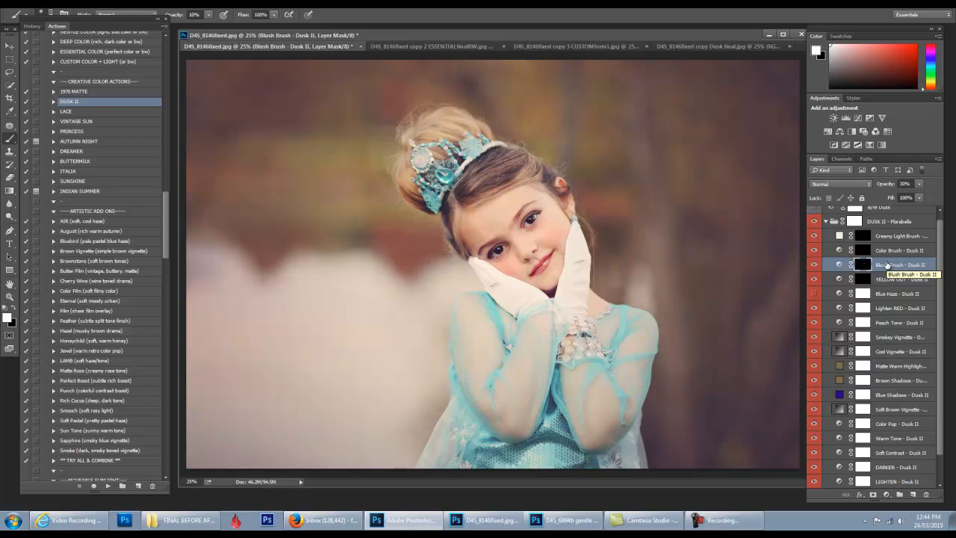
click(884, 252)
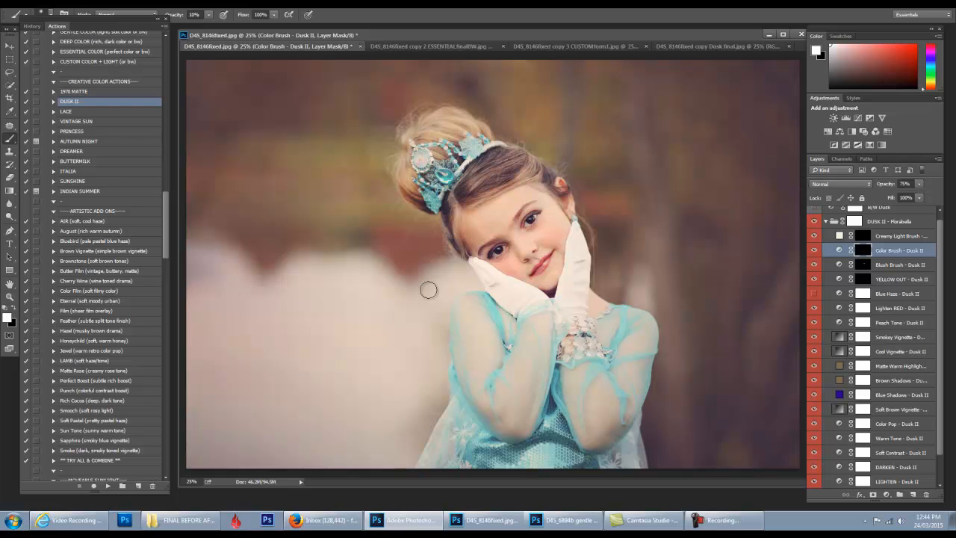
key(bracketright)
key(bracketright)
key(bracketright)
key(bracketright)
key(bracketleft)
key(bracketleft)
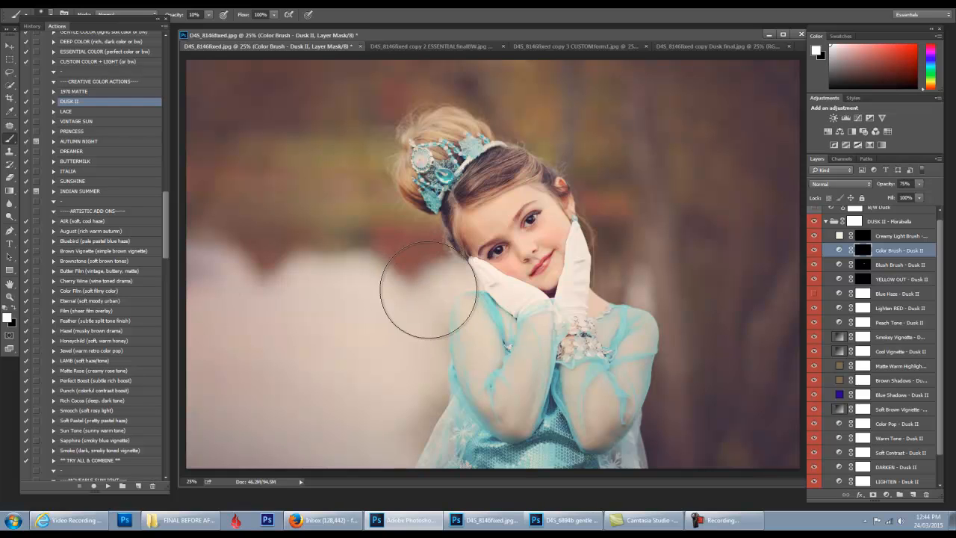
key(bracketleft)
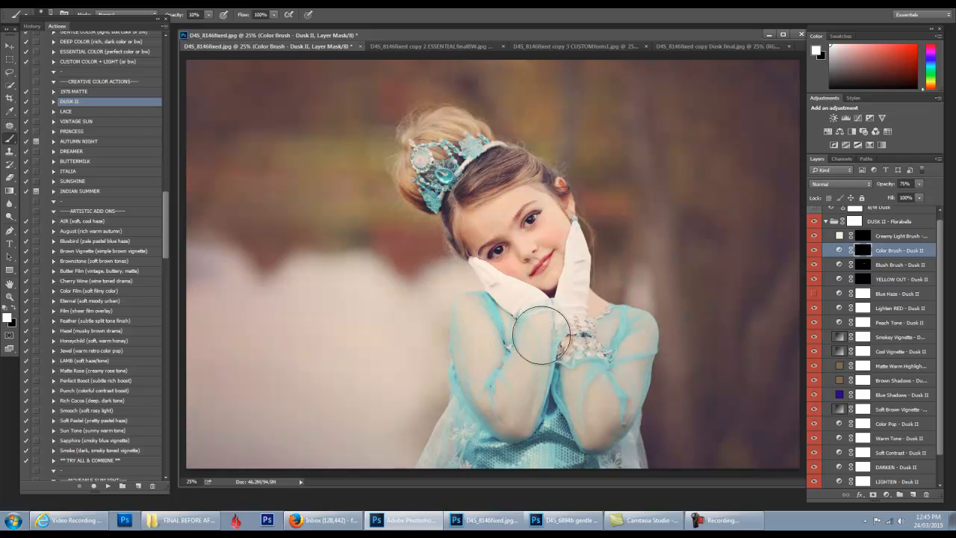
mouse_move(546, 423)
mouse_down()
mouse_move(611, 351)
mouse_move(611, 393)
mouse_up()
- Paint over the tiara with a smaller brush on the Color Brush - Dusk II mask
key(bracketleft)
key(bracketleft)
mouse_move(461, 154)
mouse_down()
mouse_move(472, 146)
mouse_move(441, 175)
mouse_up()
- Set the brush opacity to 93% and paint stronger colour onto the dress and tiara on the Color Brush - Dusk II mask
mouse_move(176, 15)
mouse_down()
mouse_move(195, 17)
mouse_move(211, 31)
mouse_move(199, 35)
mouse_move(217, 38)
mouse_up()
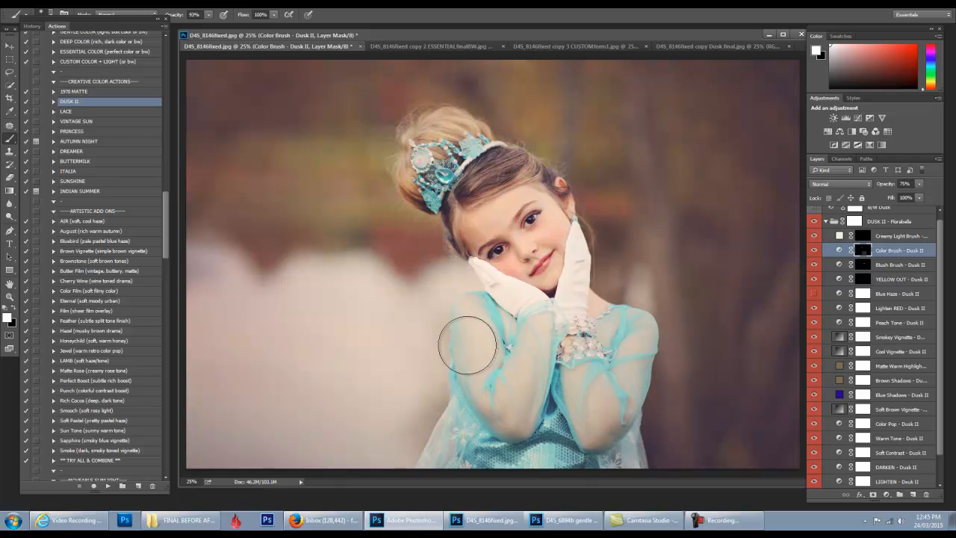
drag(625, 375, 626, 374)
key(bracketleft)
key(bracketleft)
key(bracketleft)
key(bracketleft)
key(bracketleft)
key(bracketleft)
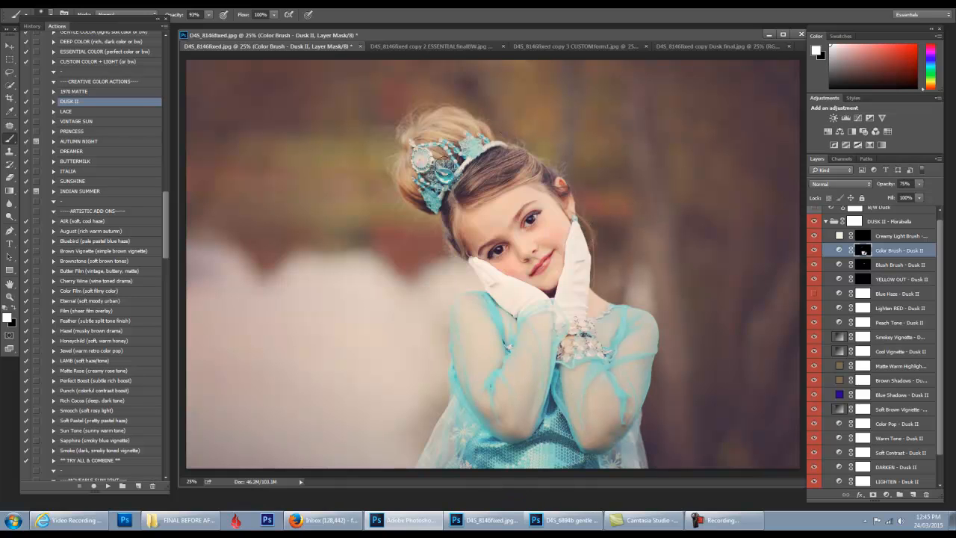
- Enlarge the brush and paint colour into the blurred background on the Color Brush - Dusk II mask
key(bracketright)
key(bracketright)
key(bracketright)
key(bracketright)
key(bracketright)
key(bracketright)
key(bracketright)
key(bracketright)
drag(357, 243, 404, 248)
key(ctrl+z)
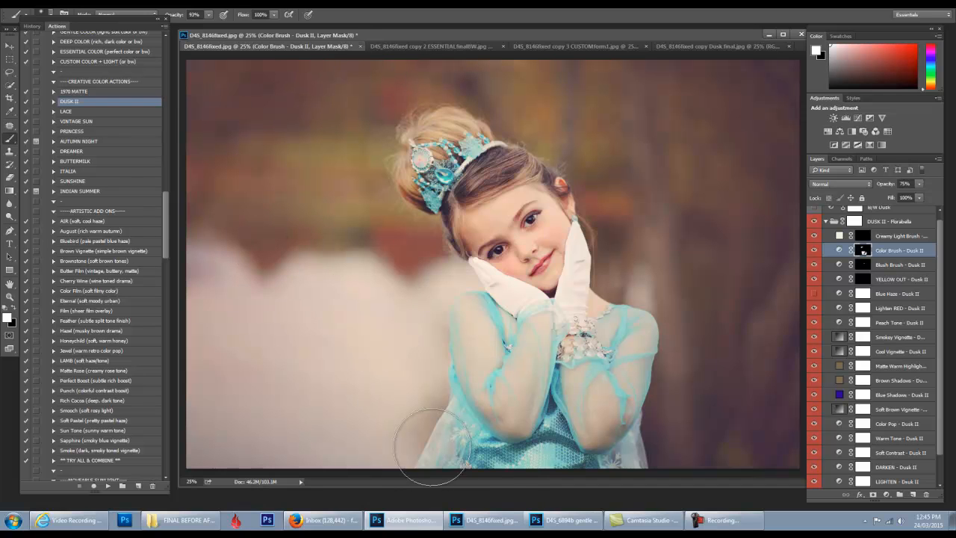
- Adjust the opacity of the Color Brush - Dusk II layer
click(894, 187)
text(100)
key(Return)
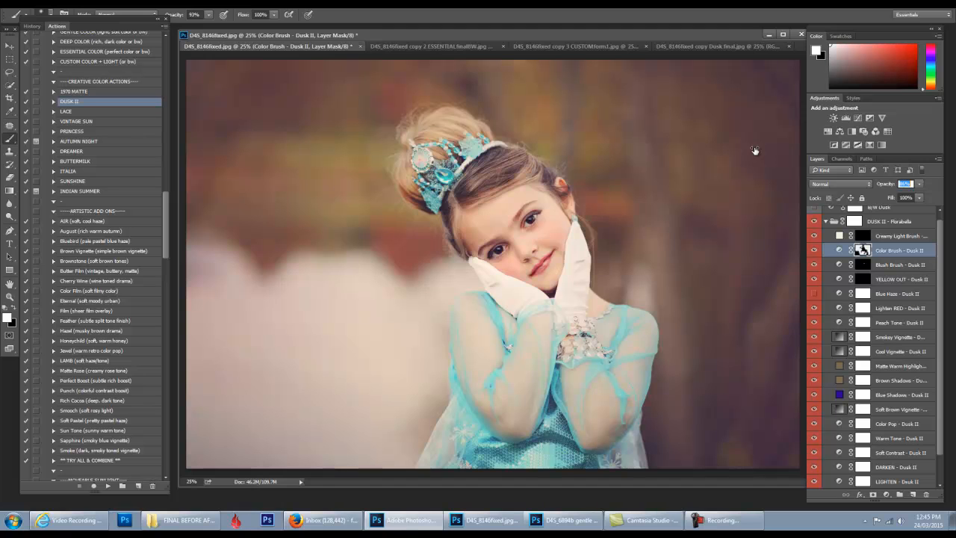
- Set the opacity of the Peach Tone - Dusk II layer to 100%
click(909, 323)
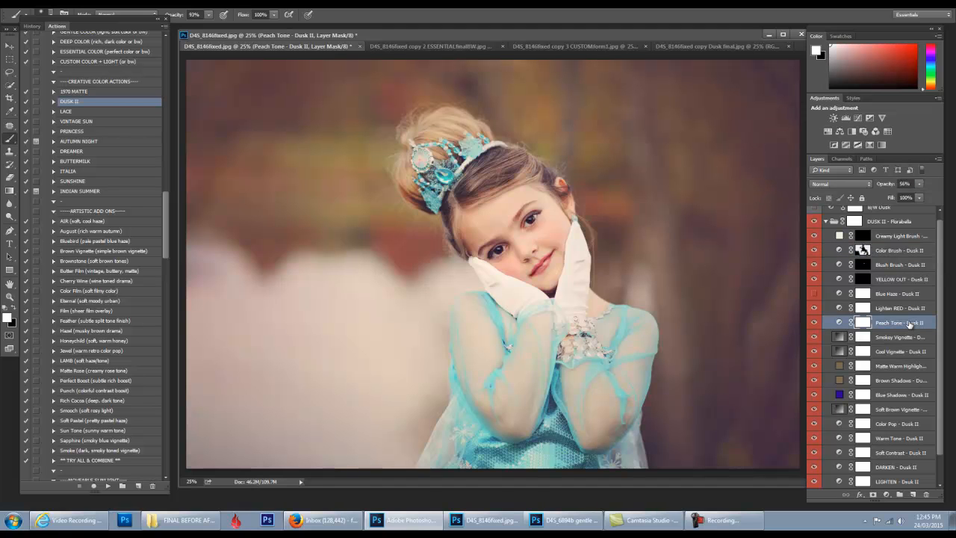
click(901, 184)
text(100)
key(Return)
drag(953, 179, 953, 179)
- Check the Smokey Vignette - Dusk II layer's effect by hiding and showing it, and set its opacity to 13%
click(906, 336)
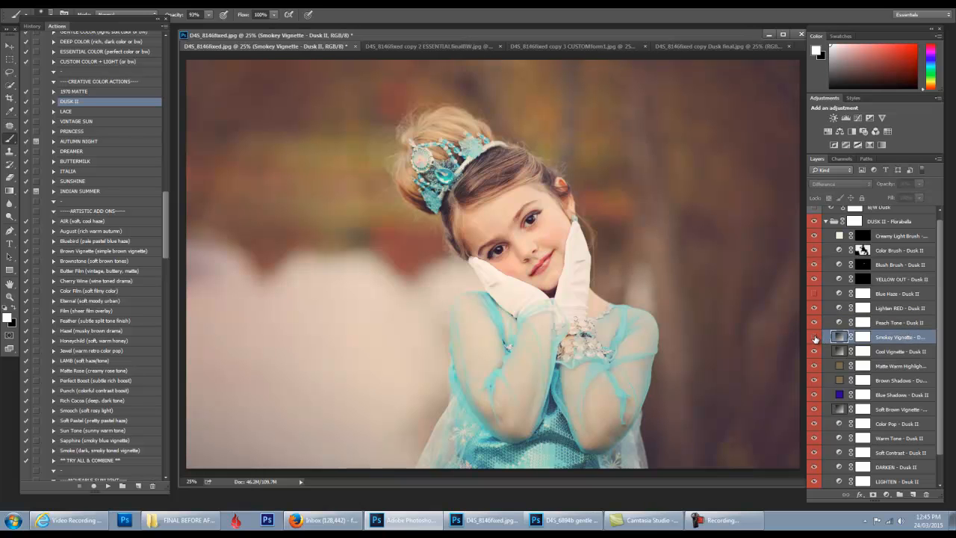
click(815, 337)
click(814, 337)
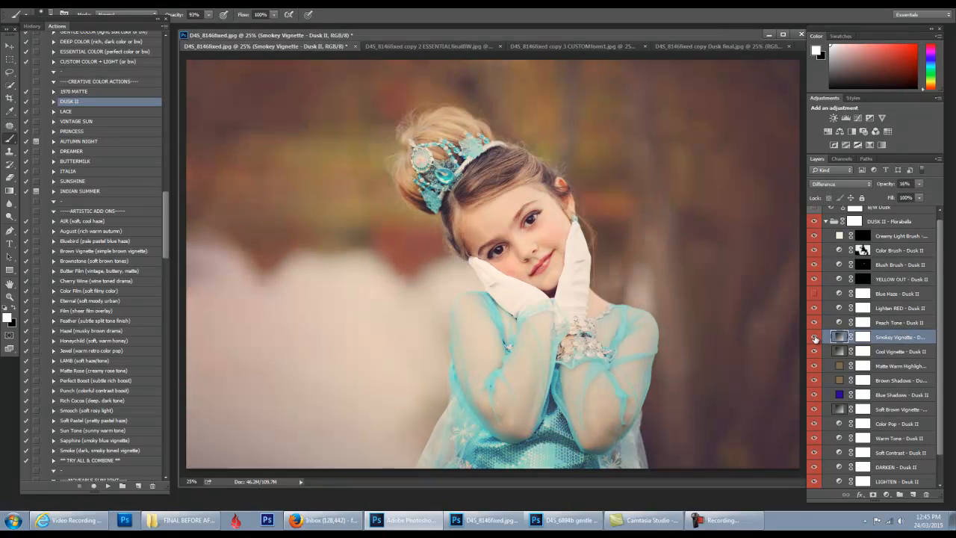
drag(888, 185, 884, 184)
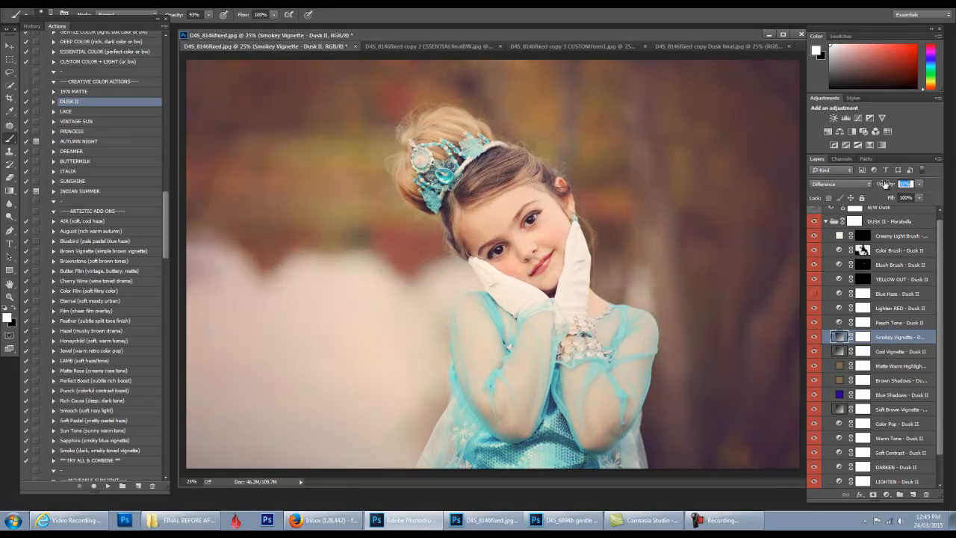
- Paint black over the girl on the Smokey Vignette - Dusk II mask to remove the vignette from her
click(861, 337)
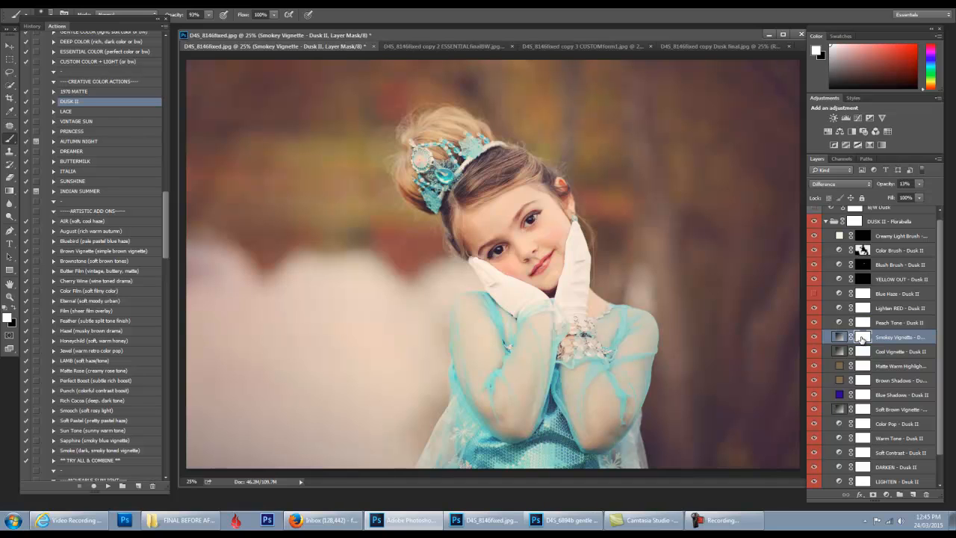
click(15, 310)
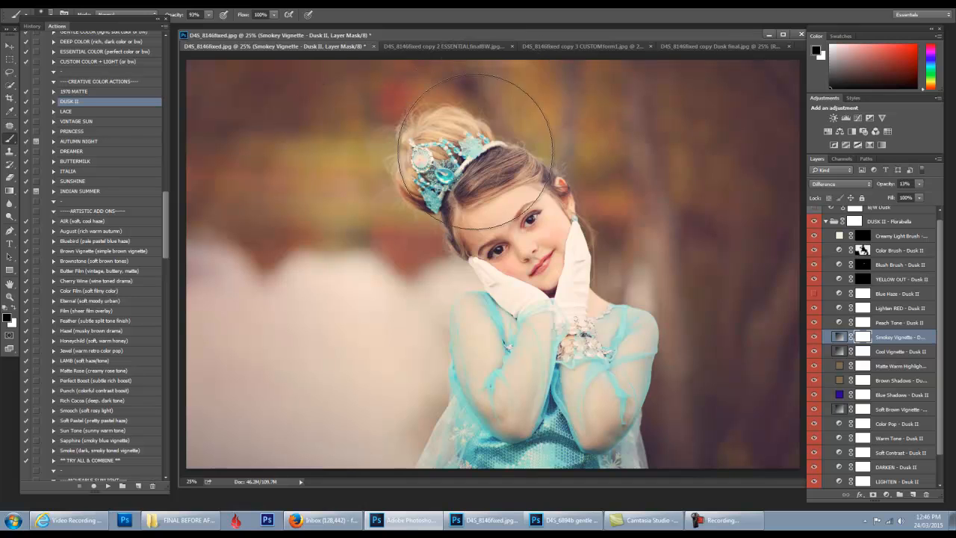
mouse_move(589, 154)
mouse_down()
mouse_move(703, 226)
mouse_move(680, 243)
mouse_move(492, 255)
mouse_up()
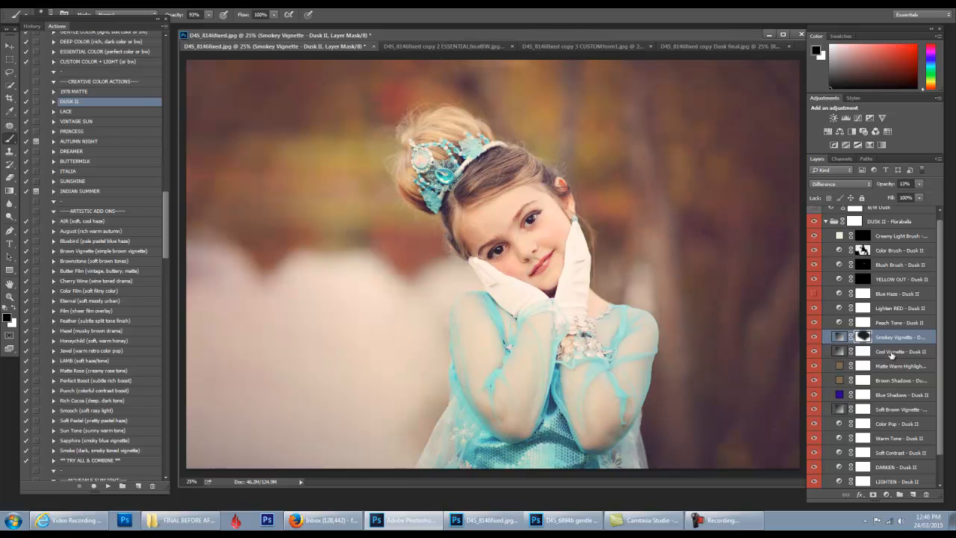
- Toggle the B/W Dusk layer's visibility to compare the colour and black-and-white versions
click(860, 366)
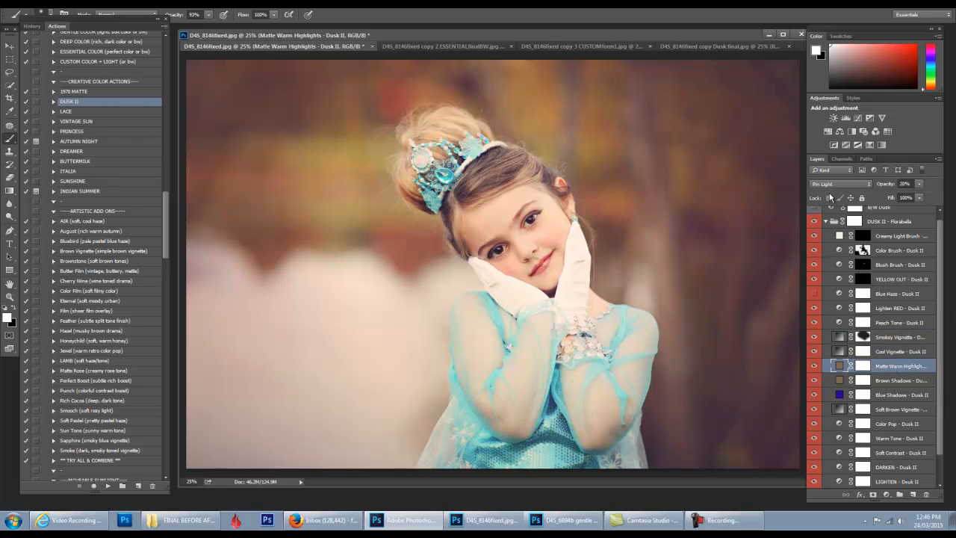
scroll(843, 240, up, 1)
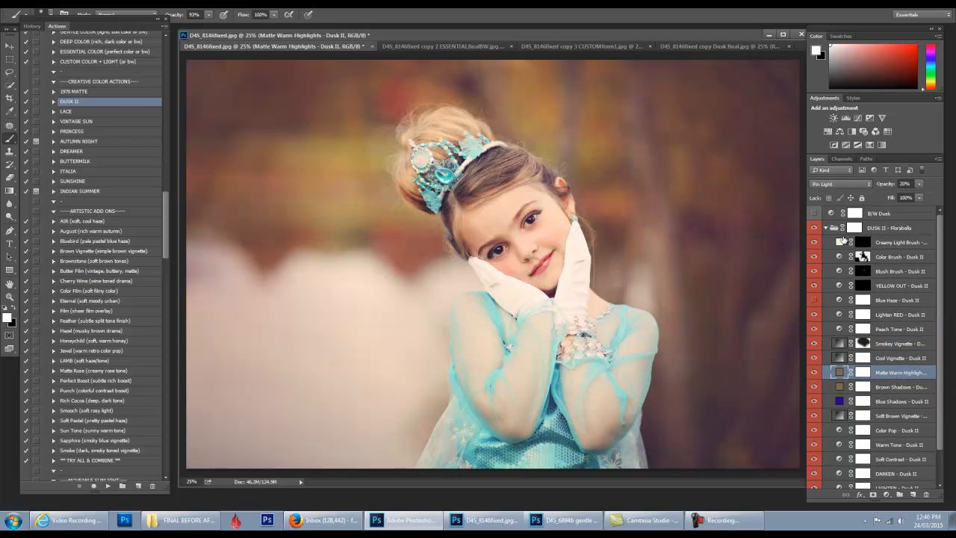
click(813, 214)
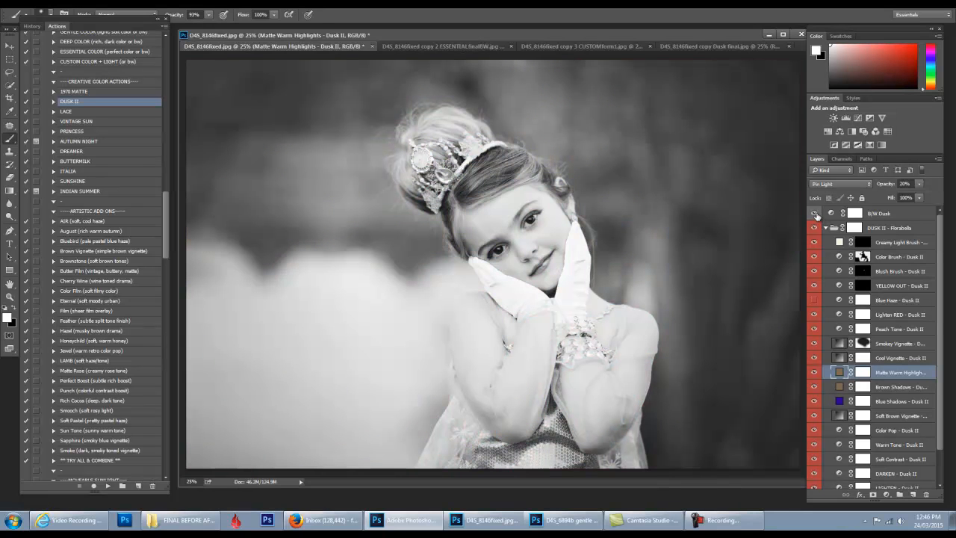
click(814, 214)
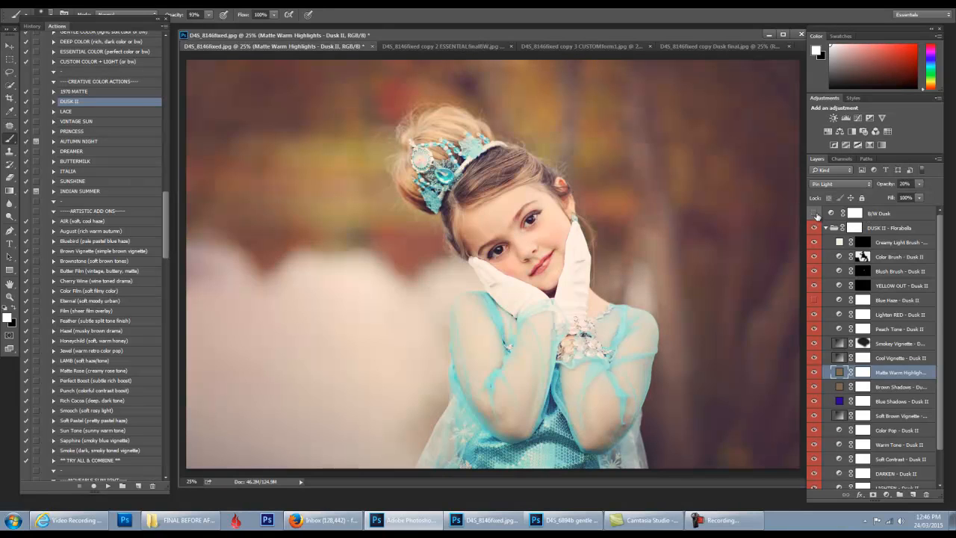
click(814, 213)
click(814, 213)
click(814, 214)
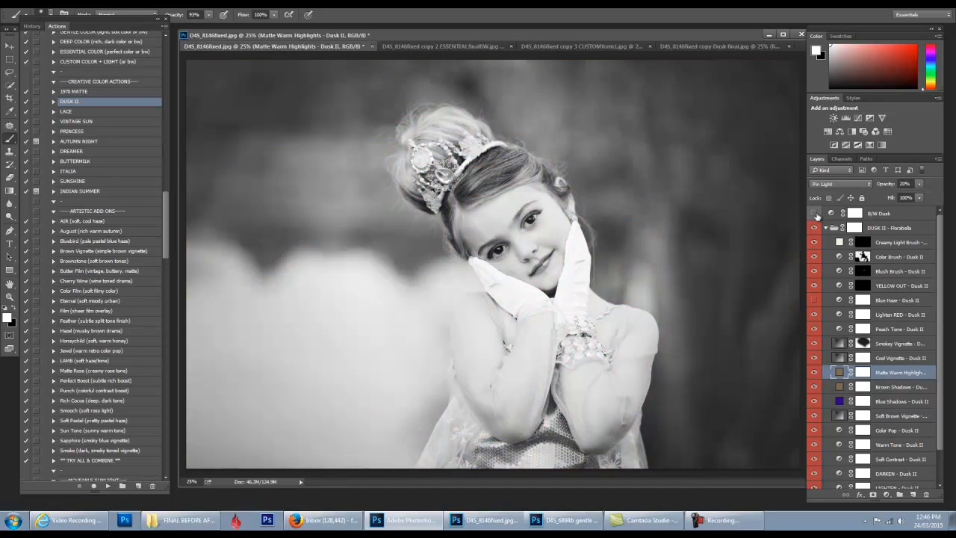
- Hide the B/W Dusk layer and compare the colour DUSK II edit with the original Background image
click(814, 214)
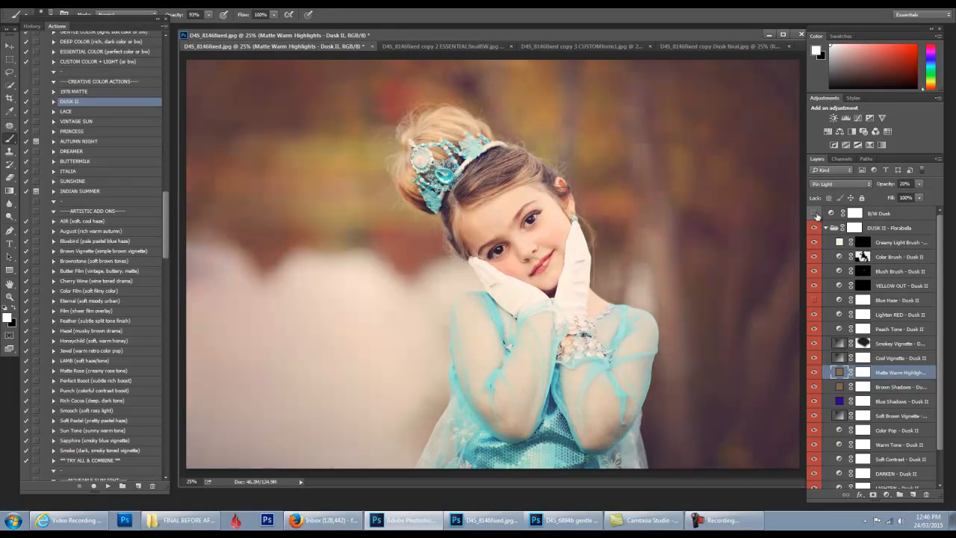
scroll(825, 247, down, 1)
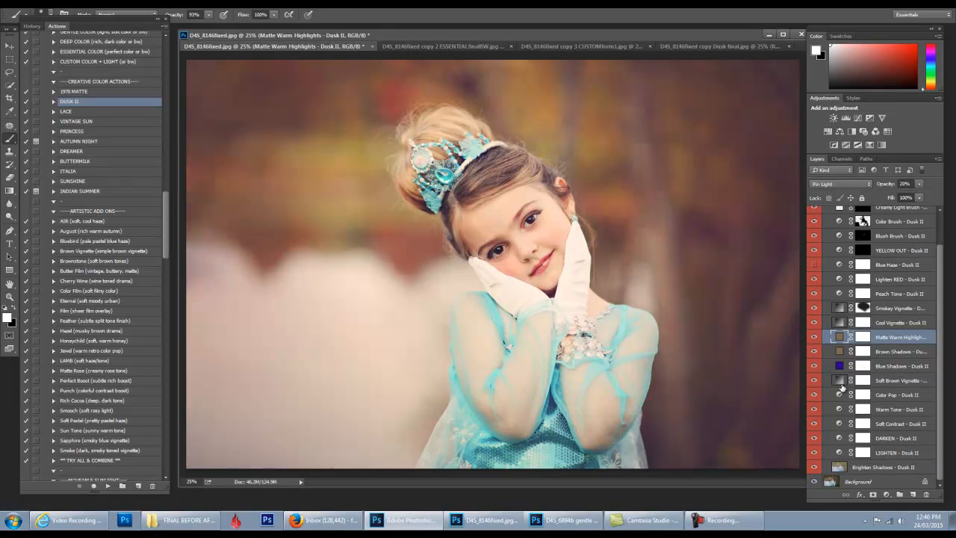
alt+click(813, 482)
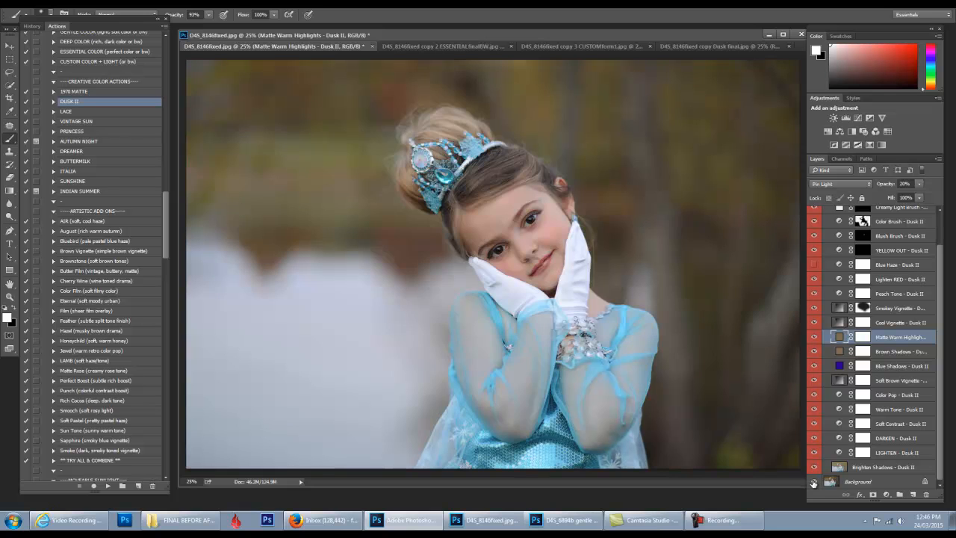
alt+click(813, 481)
- Float the edited portrait in its own window and duplicate the image as D4S_8146fixed copy
drag(303, 50, 328, 35)
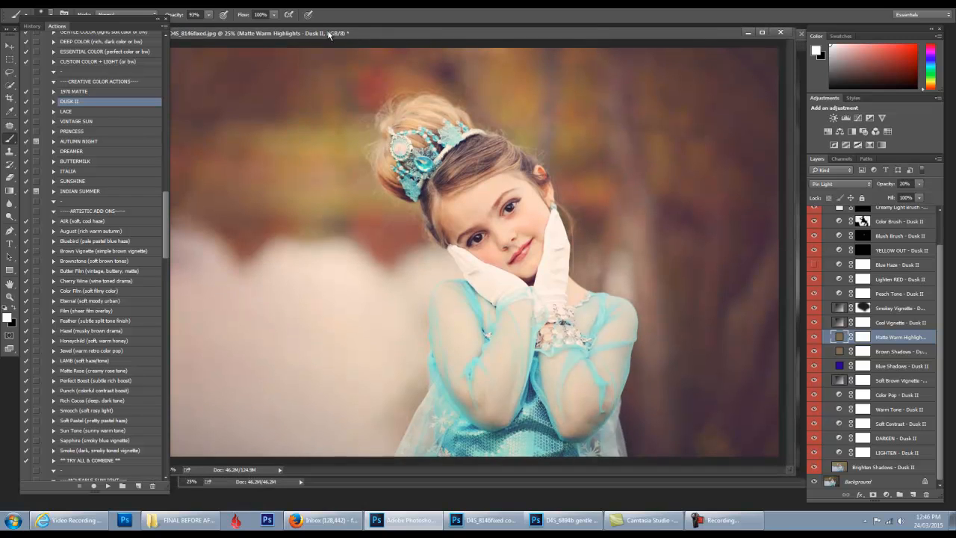
click(67, 4)
click(110, 133)
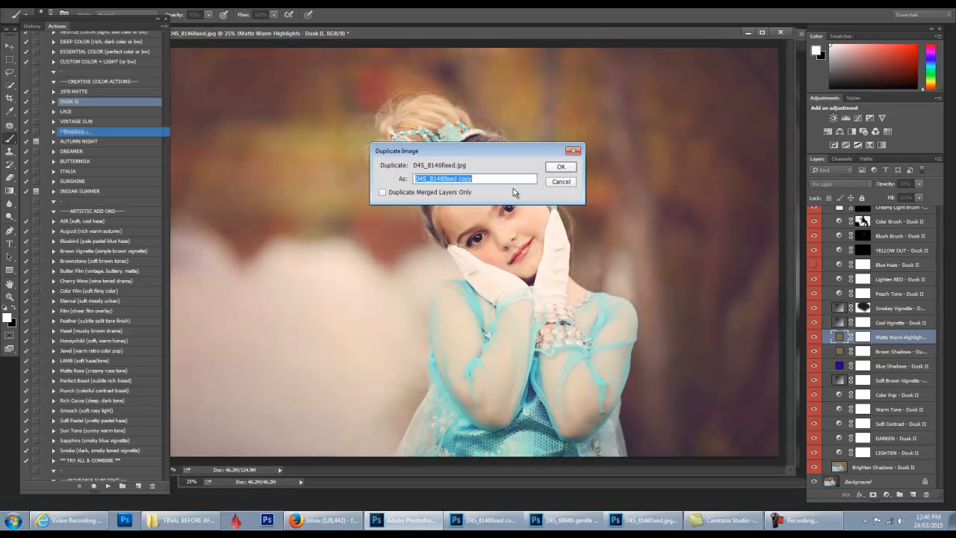
click(562, 168)
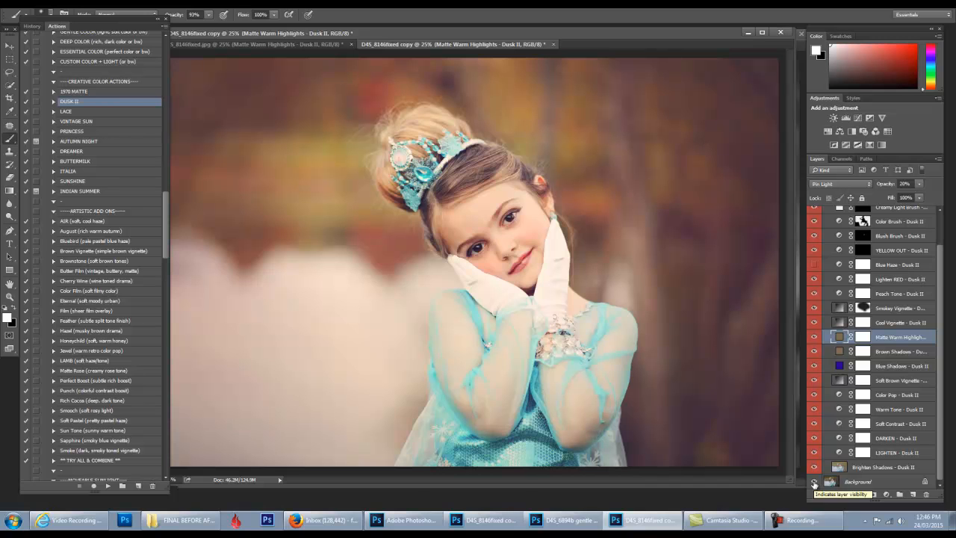
- Show only the Background in the copy and flatten the image, discarding all hidden layers
click(814, 484)
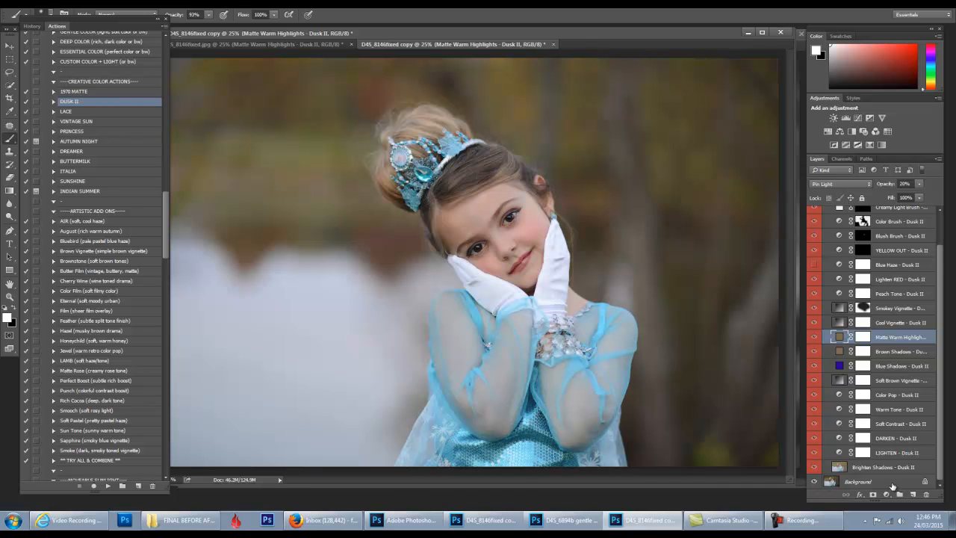
right_click(889, 486)
click(896, 453)
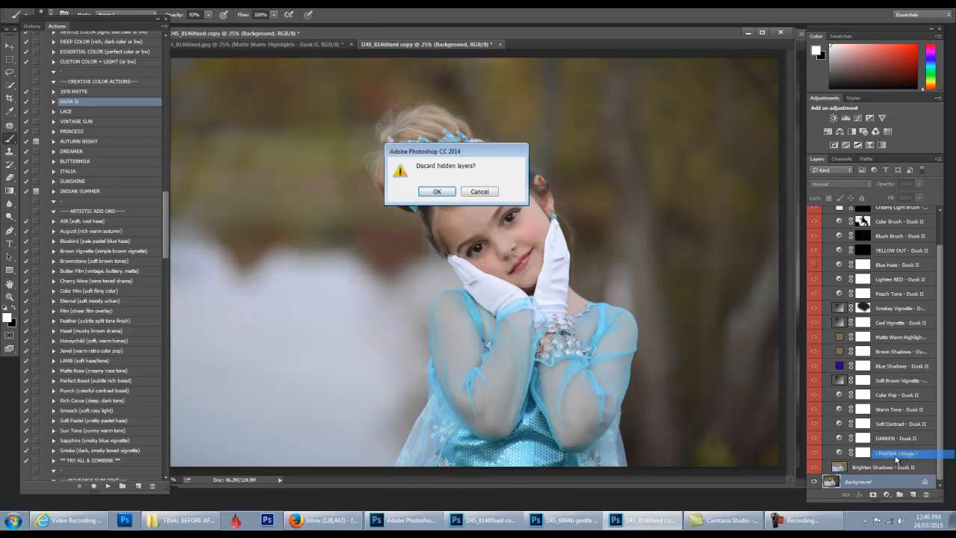
click(437, 194)
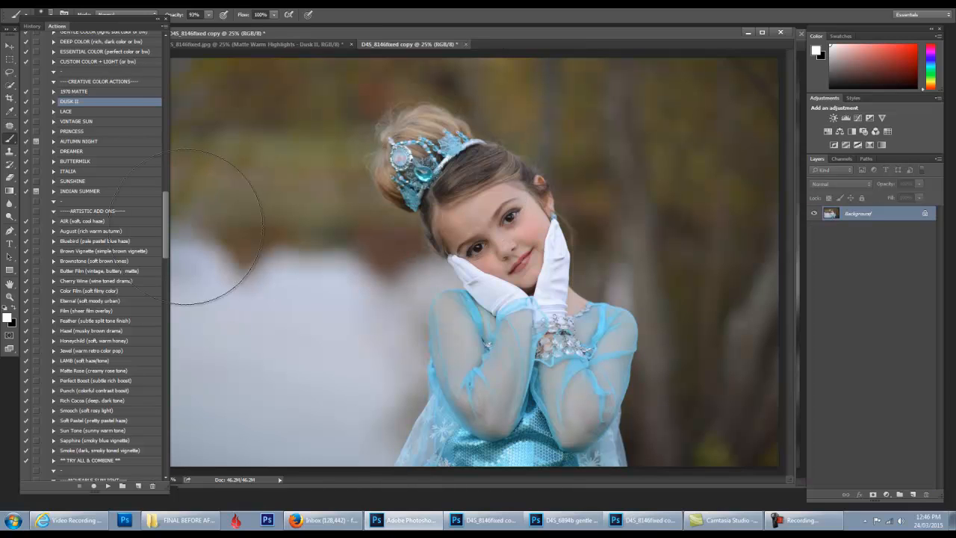
- Run the CUSTOM COLOR + LIGHT (or bw) action on the copy and compare the photo with and without its layer group
drag(165, 220, 164, 213)
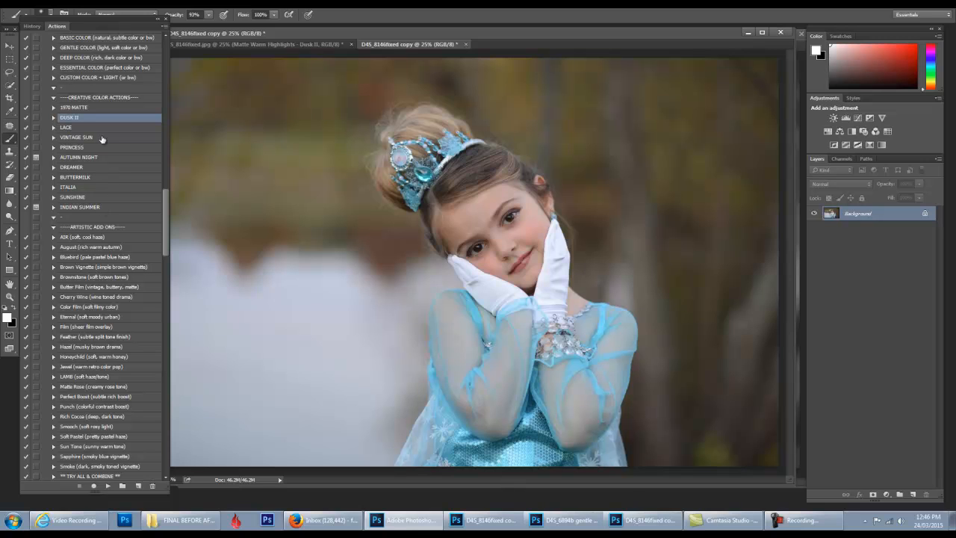
click(106, 77)
scroll(163, 196, up, 3)
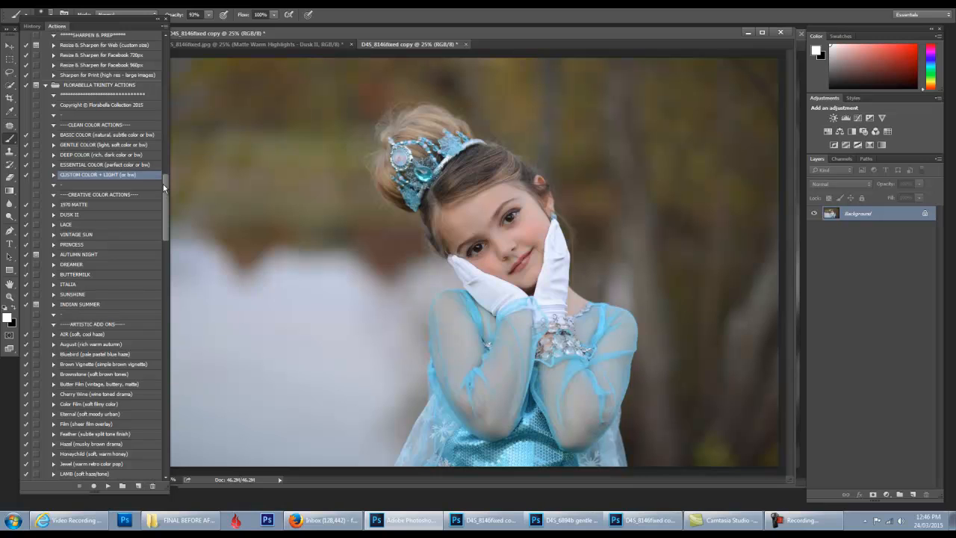
click(107, 486)
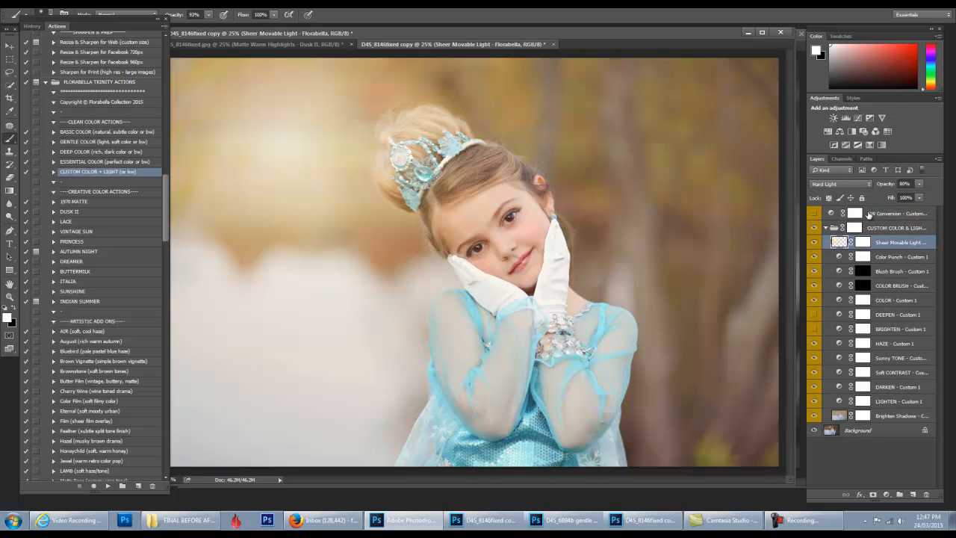
click(815, 228)
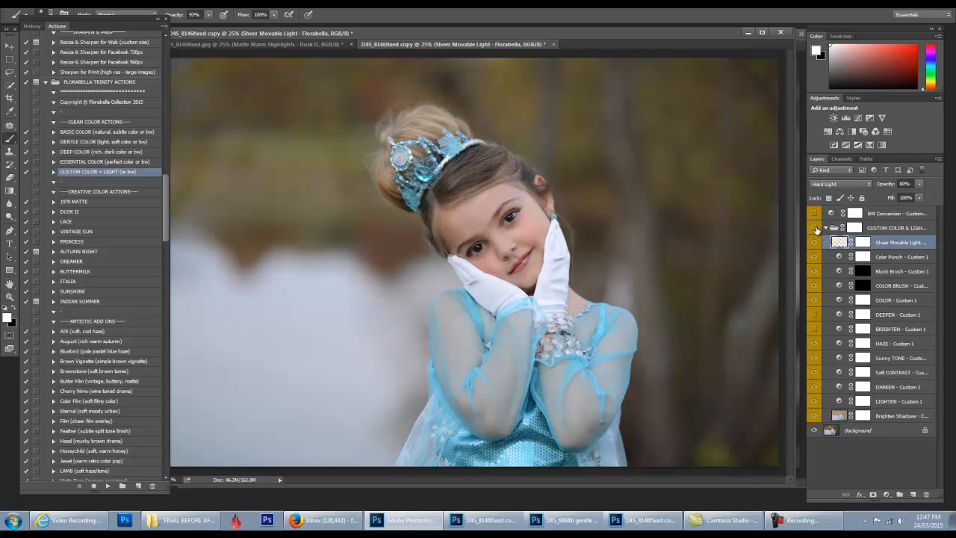
click(815, 228)
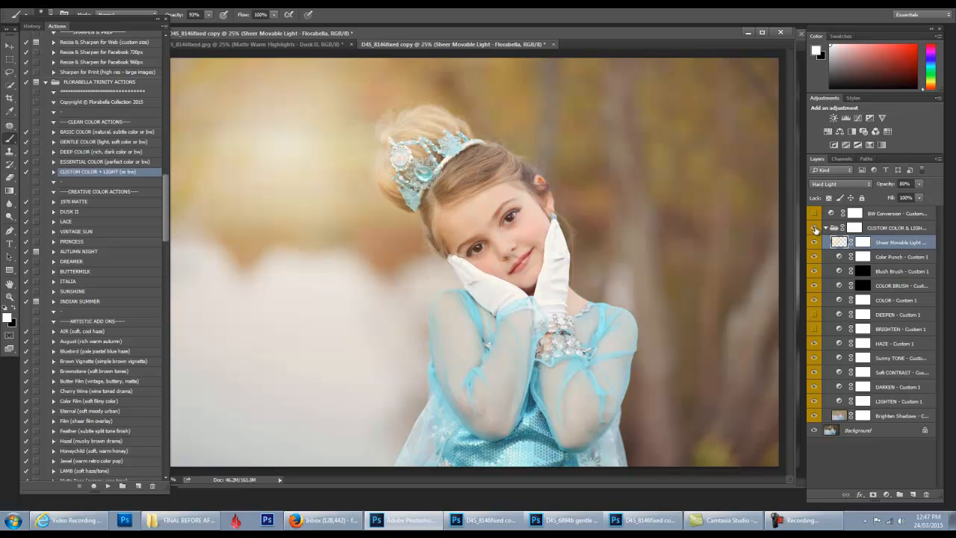
- Try the Sheer Movable Light glow on the photo's right side and settle it in the upper-left background
click(9, 46)
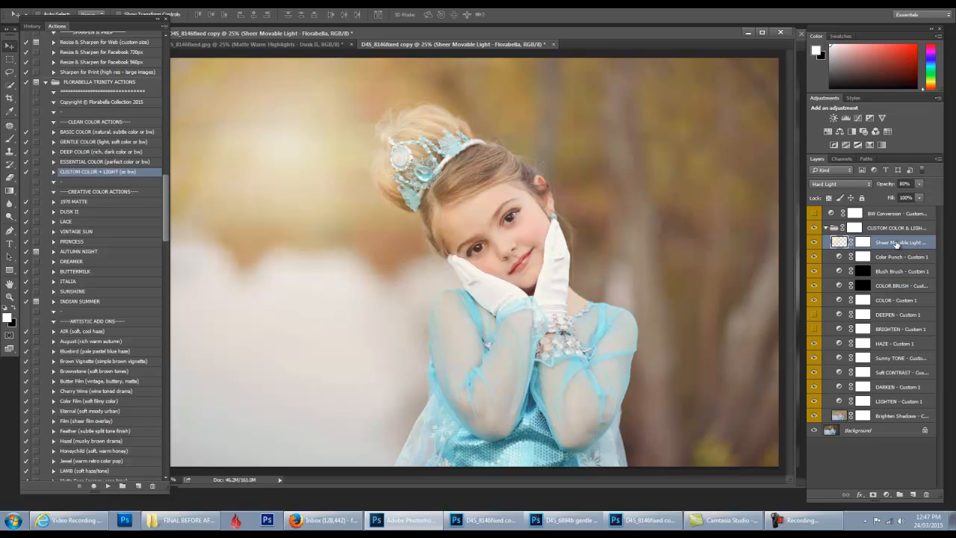
drag(276, 149, 680, 77)
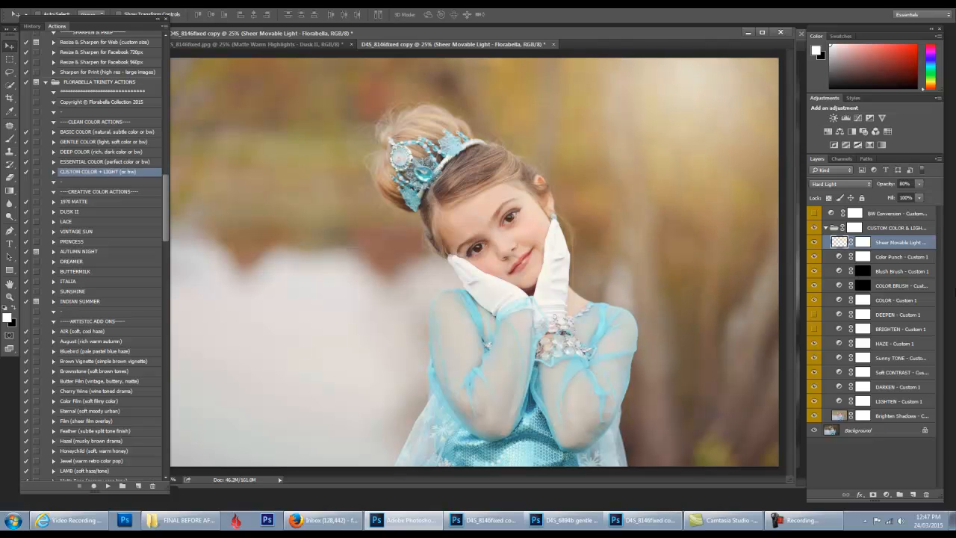
drag(724, 111, 315, 116)
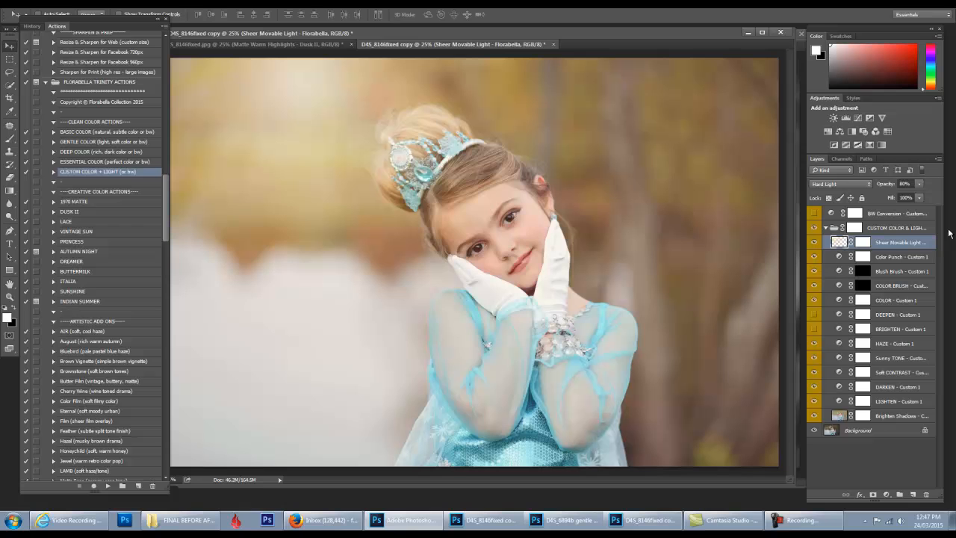
- Duplicate the Sheer Movable Light layer, move the copy's glow to the photo's right side and set its opacity to 52%
right_click(894, 243)
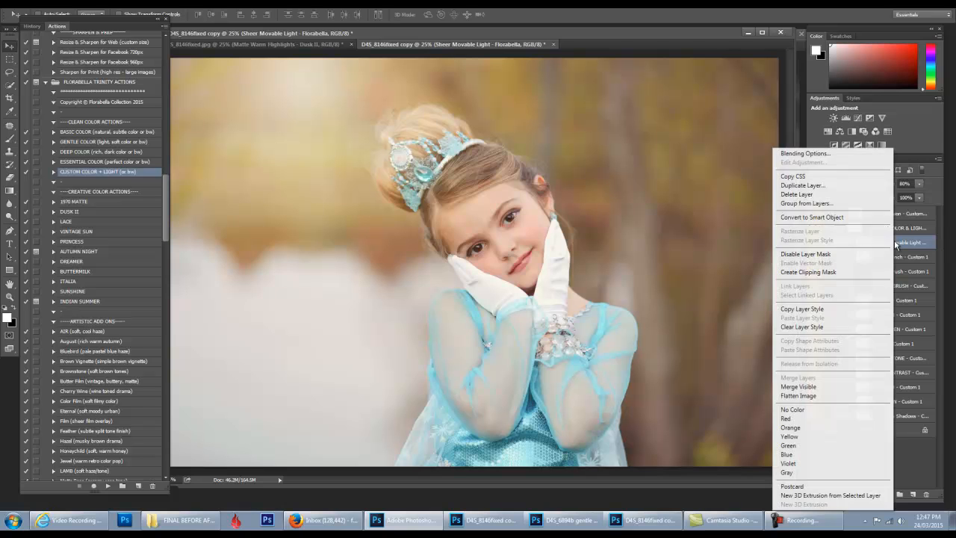
click(857, 189)
click(561, 156)
drag(384, 130, 845, 124)
drag(332, 121, 738, 165)
drag(887, 184, 852, 176)
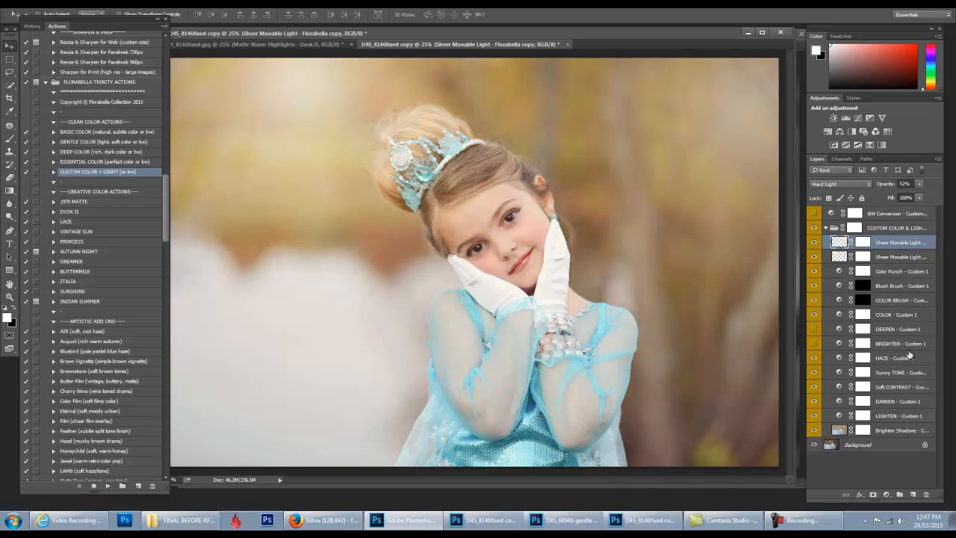
- Adjust the opacity of the LIGHTEN - Custom 1 layer
click(863, 286)
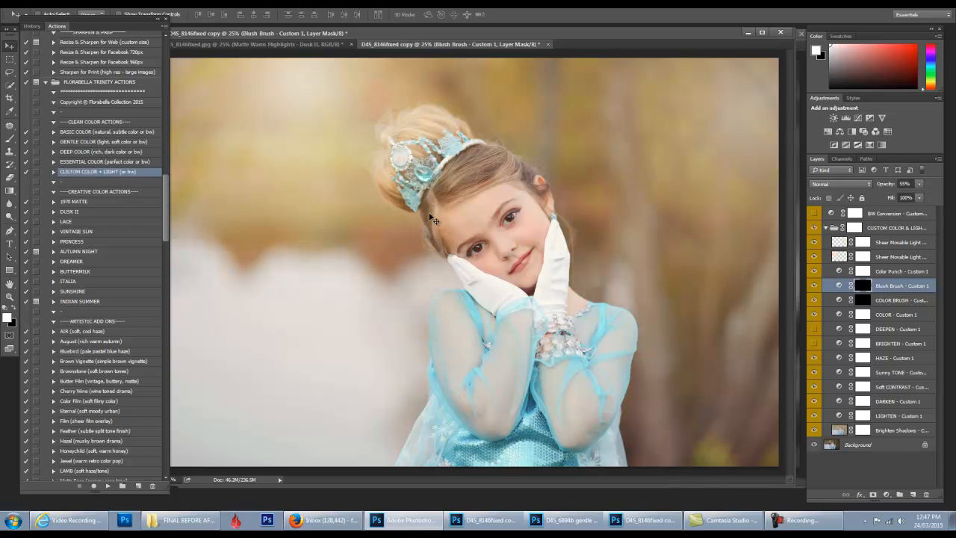
click(885, 415)
click(886, 185)
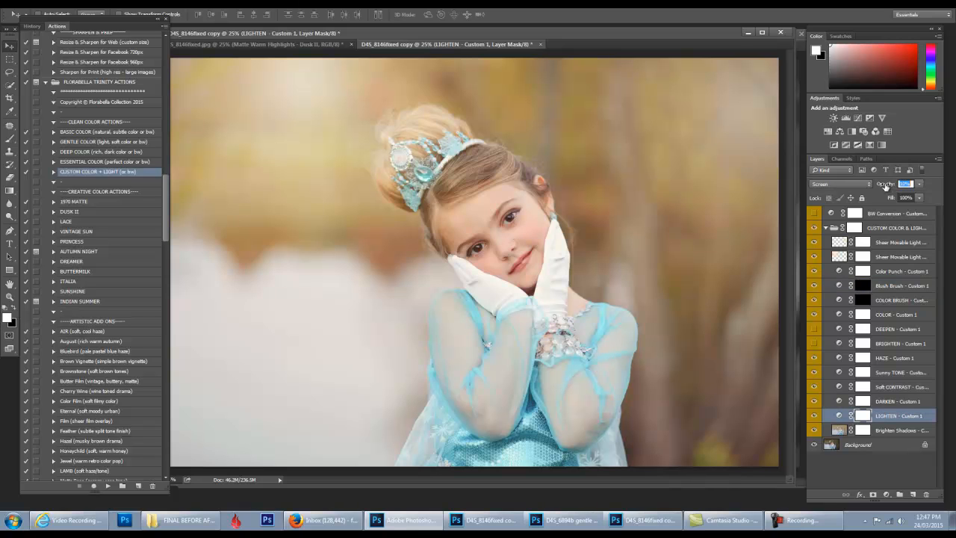
text(6)
key(Return)
- Raise the opacity of the COLOR and Sunny TONE layers and review the Soft CONTRAST and LIGHTEN layer opacities
click(909, 318)
mouse_move(886, 185)
mouse_down()
mouse_move(905, 187)
mouse_move(893, 192)
mouse_up()
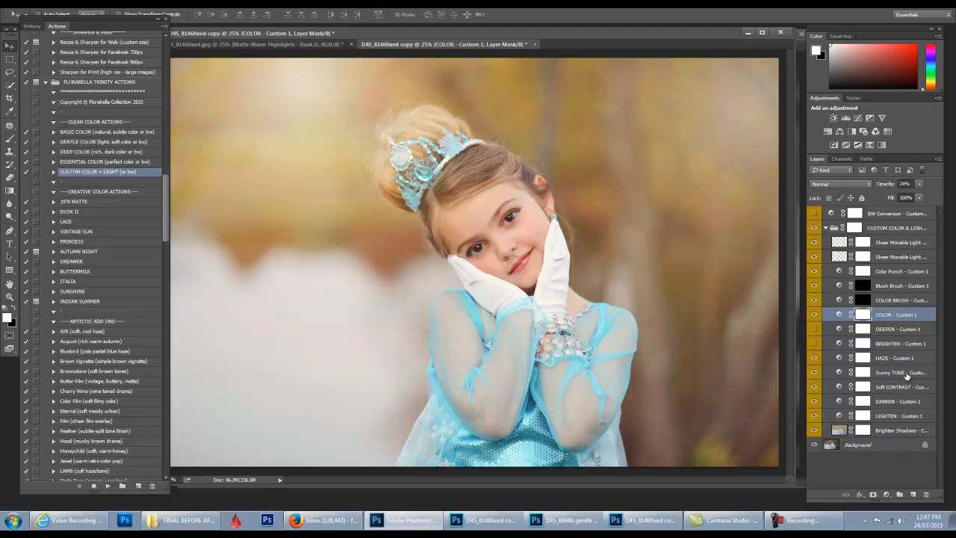
click(906, 376)
click(887, 185)
drag(887, 184, 893, 183)
click(909, 389)
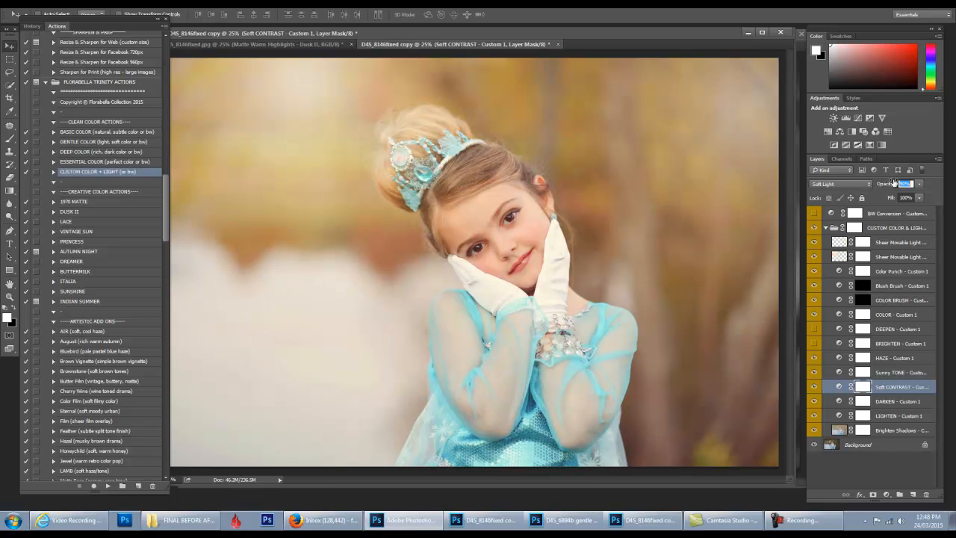
click(910, 416)
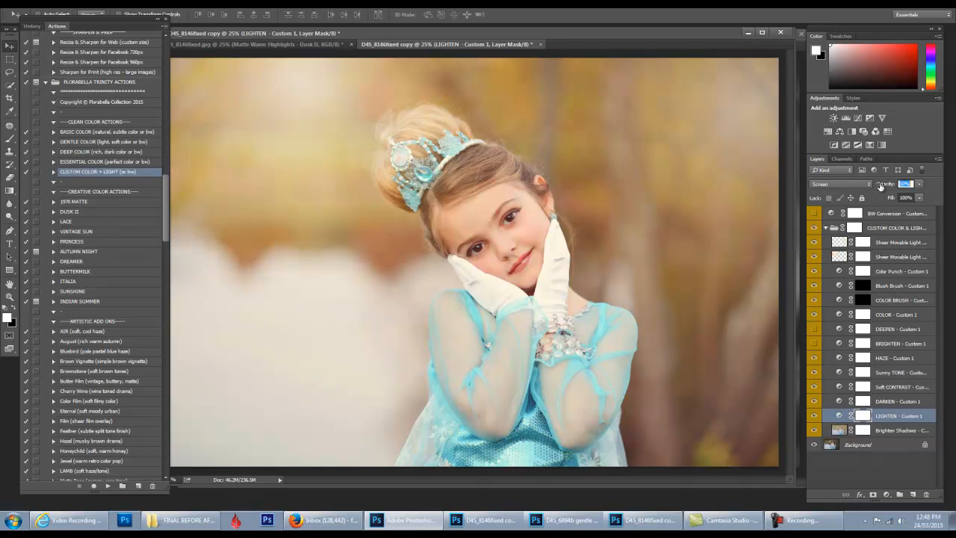
- Paint white over the girl's cheeks on the Blush Brush - Custom 1 mask with a small brush, and lower the brush opacity to 24%
click(896, 287)
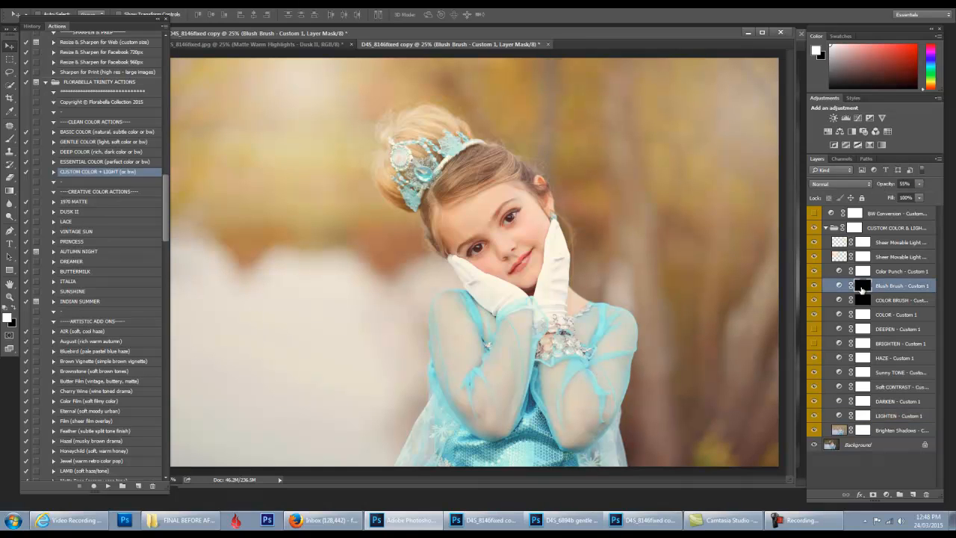
click(8, 139)
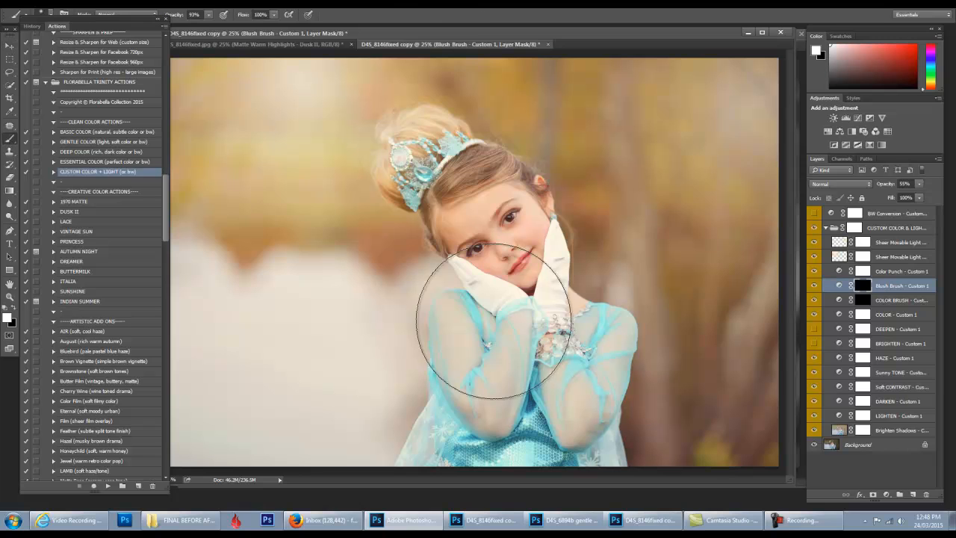
key(ctrl+plus)
key(bracketleft)
key(bracketleft)
key(bracketleft)
key(bracketleft)
key(bracketleft)
key(bracketleft)
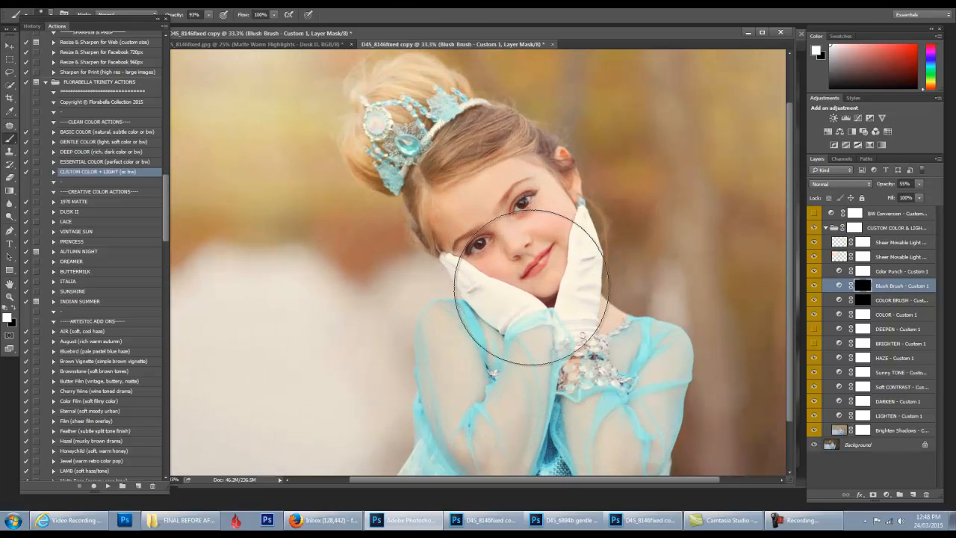
drag(546, 222, 548, 216)
drag(498, 267, 495, 268)
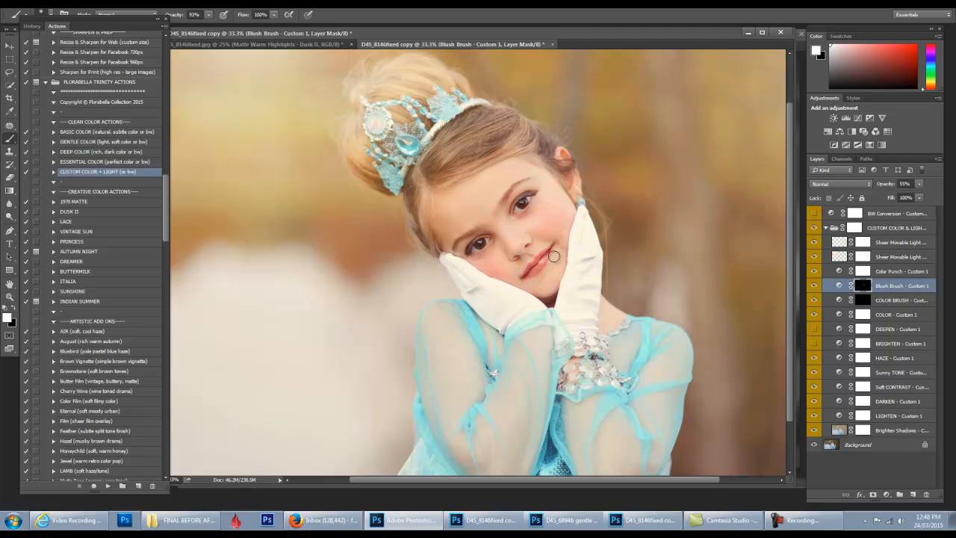
drag(181, 14, 147, 15)
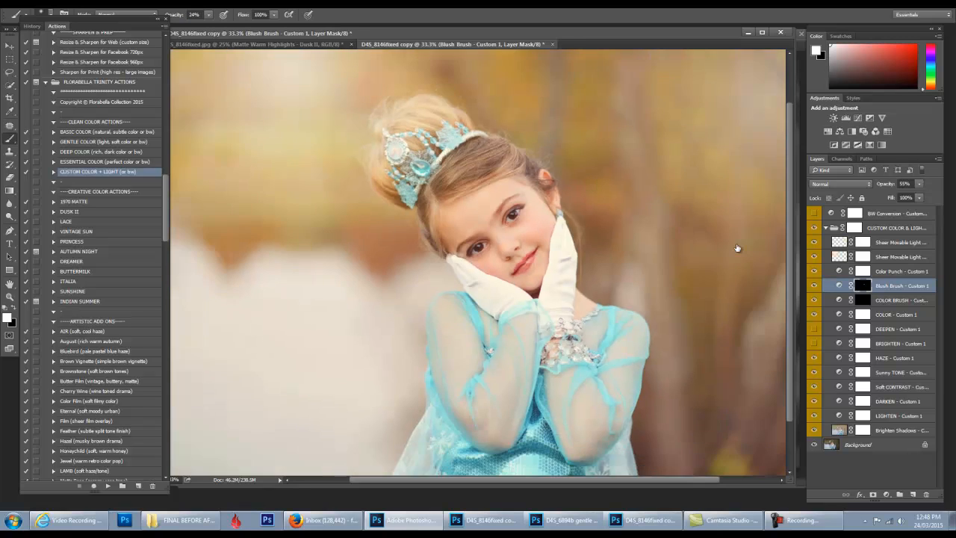
key(ctrl+minus)
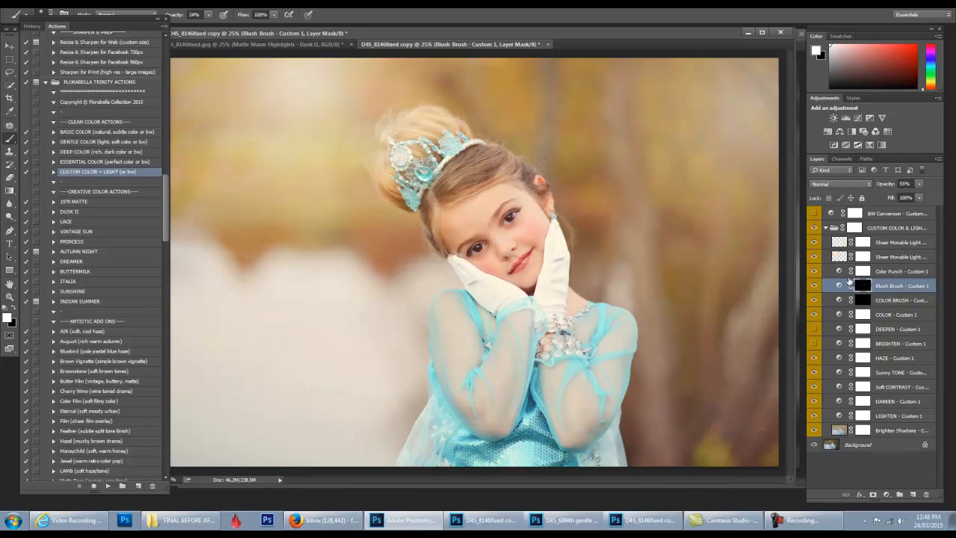
- Check the HAZE - Custom 1 layer's effect by hiding and showing it, and fine-tune its opacity
click(911, 359)
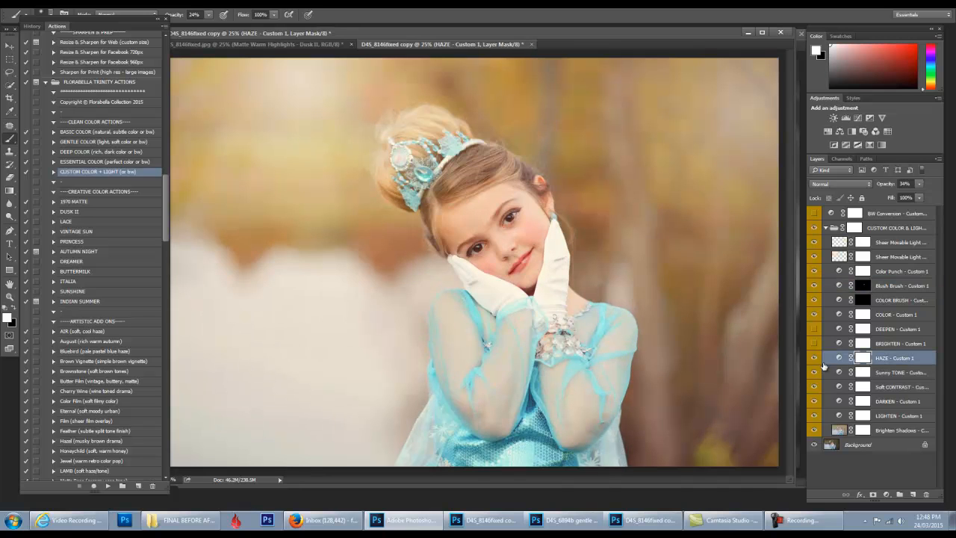
click(814, 358)
click(814, 358)
mouse_move(879, 183)
mouse_down()
mouse_move(913, 184)
mouse_move(880, 186)
mouse_up()
- Preview the BRIGHTEN and DEEPEN layers, leave both visible and set the BRIGHTEN - Custom 1 opacity to 2%
click(814, 344)
click(814, 344)
click(815, 329)
click(814, 328)
click(814, 343)
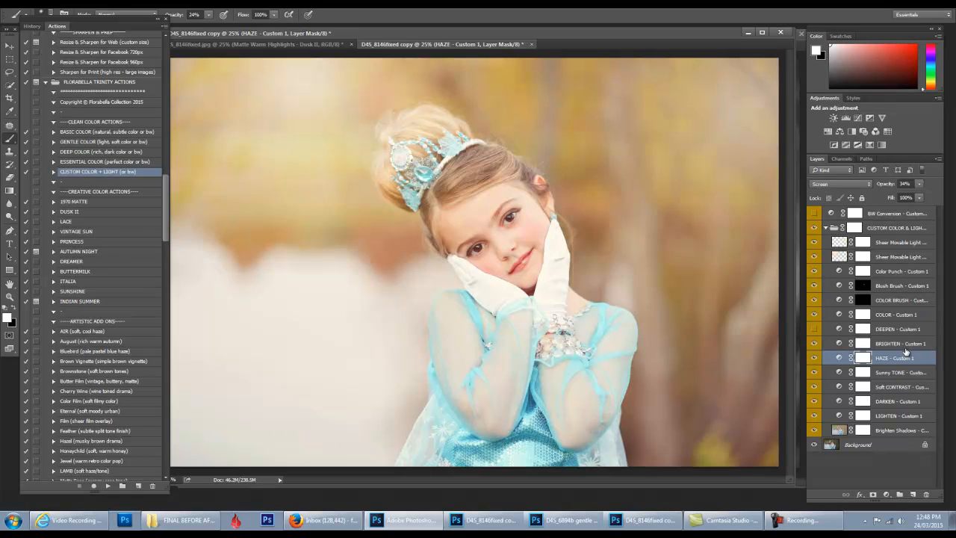
click(904, 344)
drag(889, 185, 768, 198)
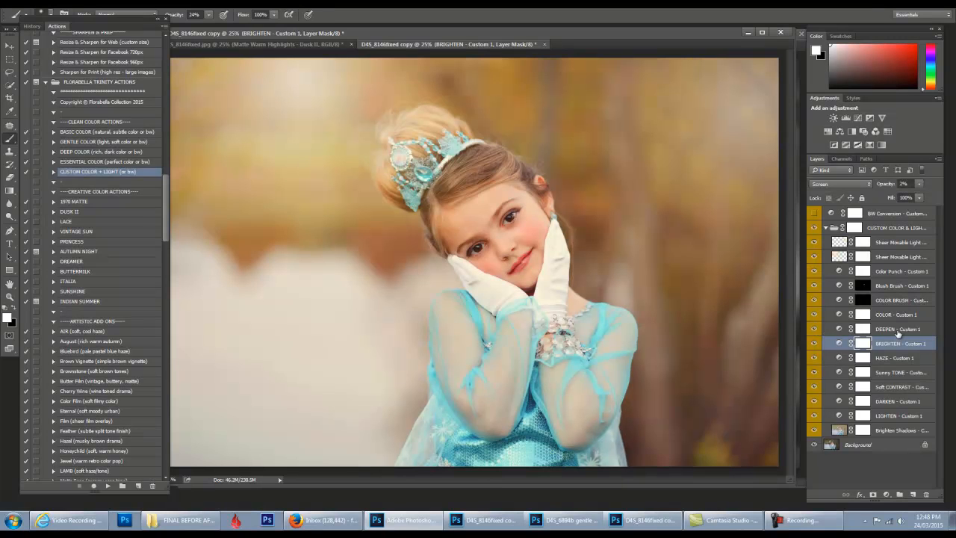
- Draw a radial gradient on the DEEPEN - Custom 1 layer mask from the girl's face out past the image's upper corner
click(898, 332)
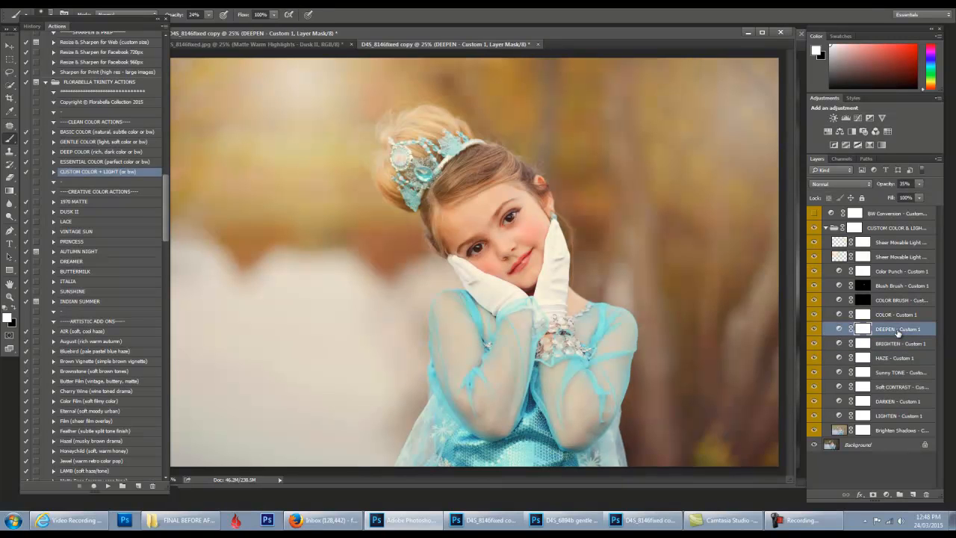
click(10, 192)
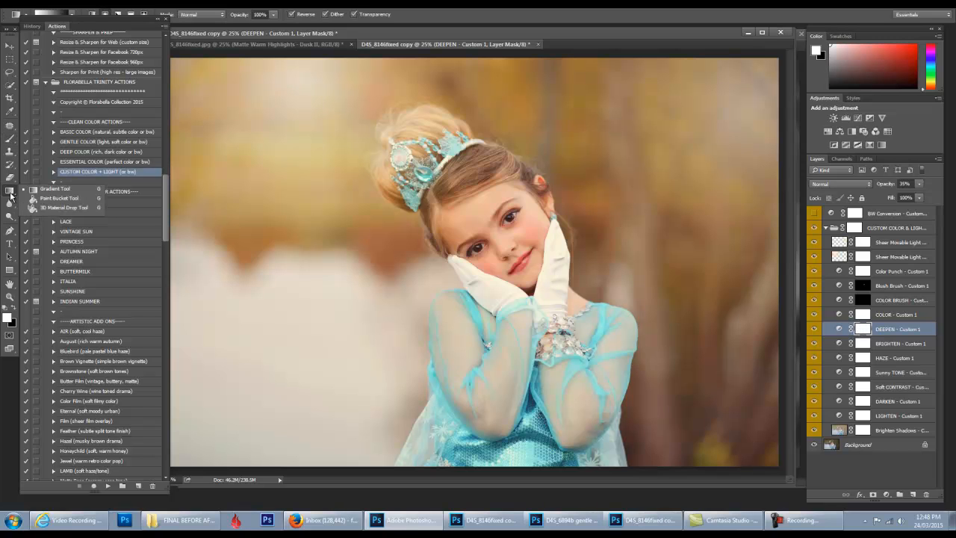
click(49, 189)
drag(103, 27, 104, 49)
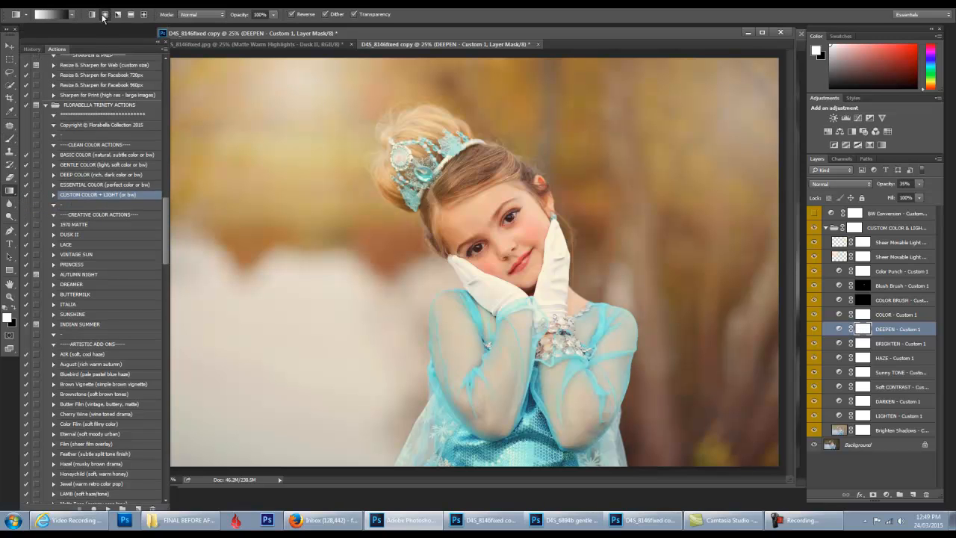
click(105, 14)
drag(495, 254, 156, 58)
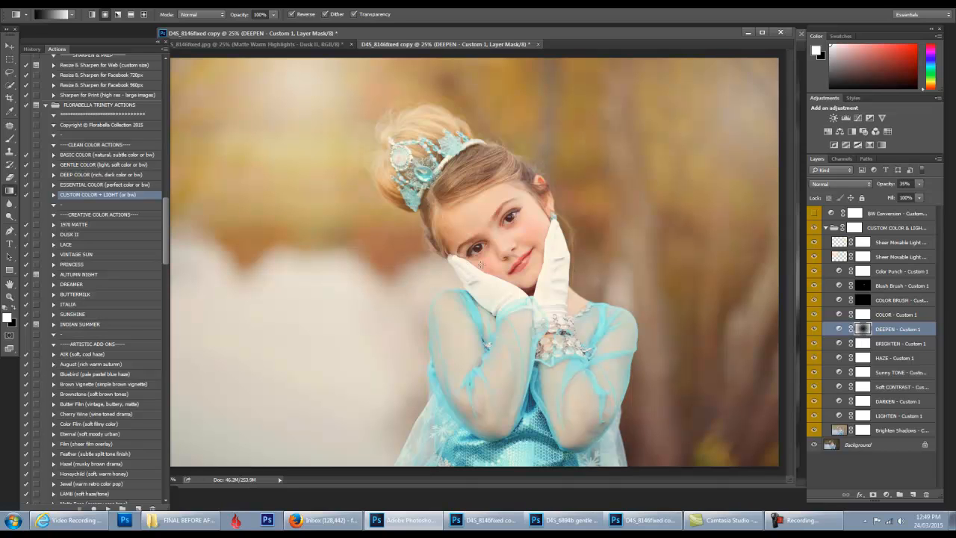
- Check the DEEPEN layer's effect by hiding and showing it, and set its opacity to 65%
click(814, 329)
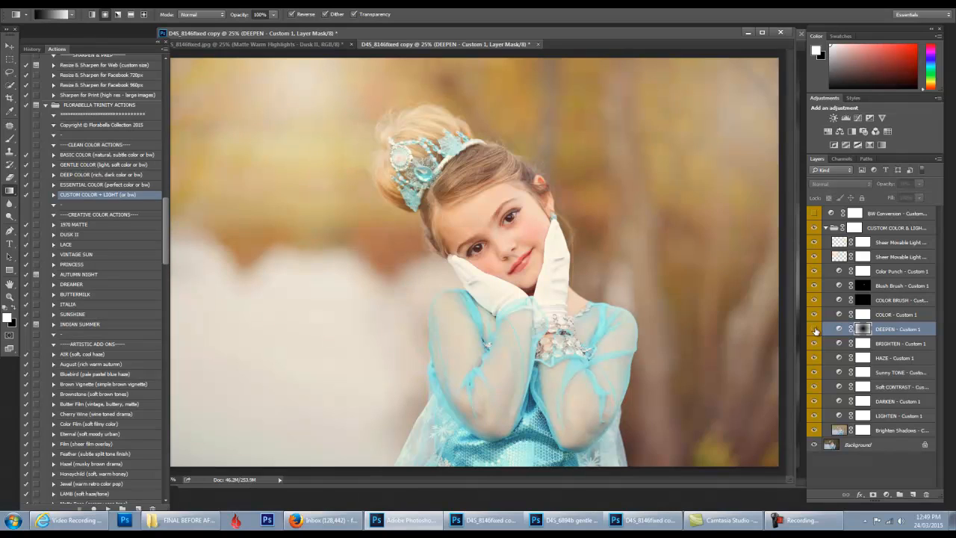
click(816, 330)
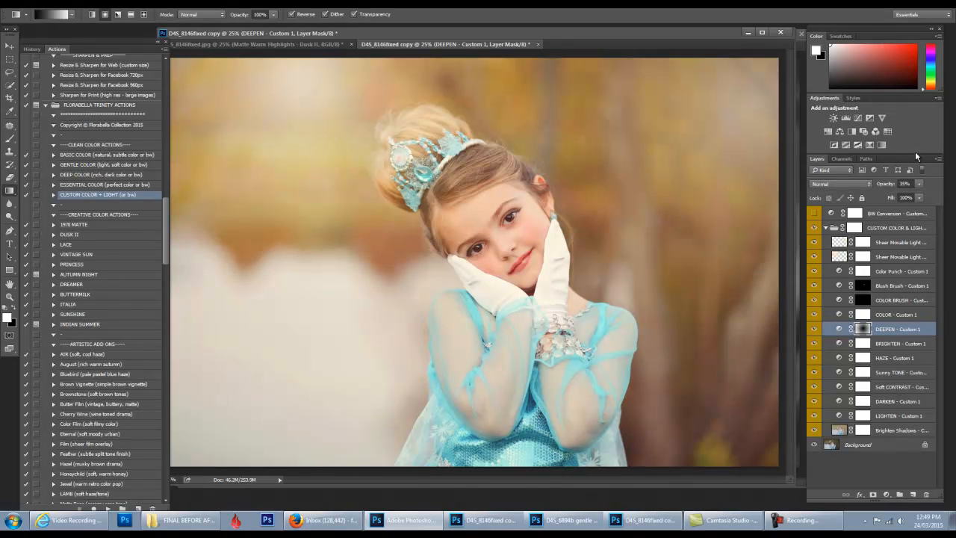
click(880, 187)
mouse_move(884, 185)
mouse_down()
mouse_move(907, 182)
mouse_move(897, 185)
mouse_up()
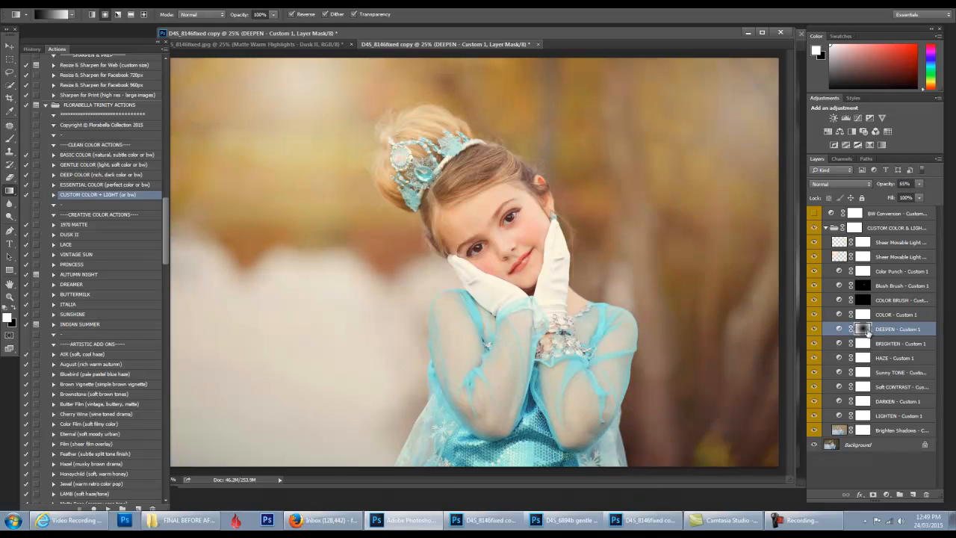
- Paint black over the upper background on the DEEPEN mask with a 1500 px brush at 100% opacity, and check the layer's effect
click(11, 139)
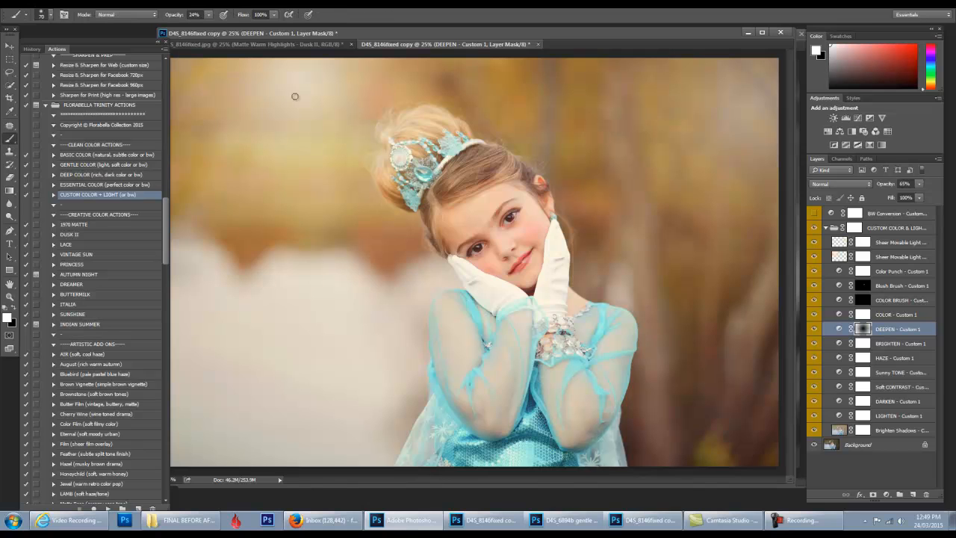
key(bracketright)
key(bracketright)
key(bracketright)
key(bracketright)
key(bracketright)
key(bracketright)
key(bracketright)
key(bracketright)
key(bracketright)
key(bracketright)
key(bracketright)
key(bracketright)
key(bracketright)
key(bracketright)
key(bracketright)
key(bracketright)
key(bracketright)
key(bracketright)
key(bracketright)
key(bracketright)
key(0)
mouse_move(361, 119)
mouse_down()
mouse_move(207, 107)
mouse_move(268, 133)
mouse_up()
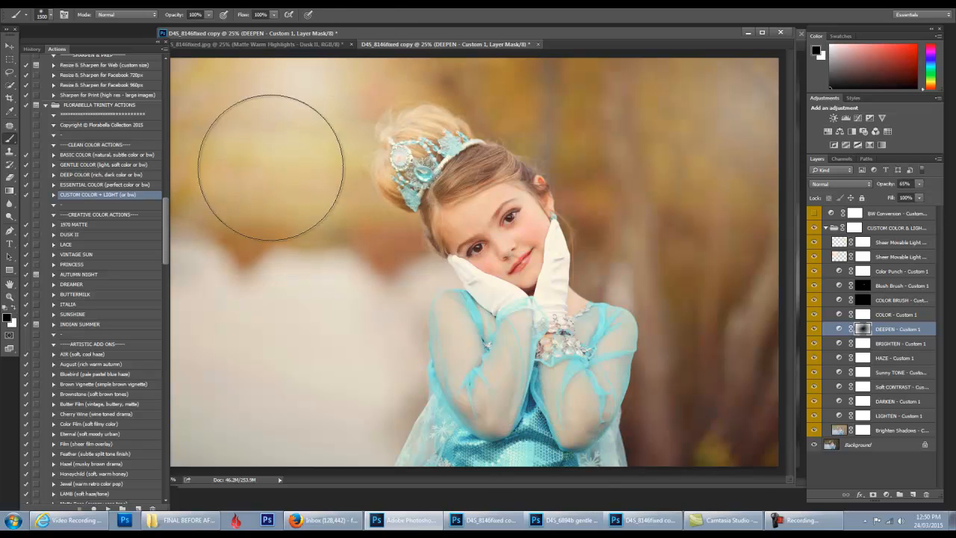
mouse_move(369, 189)
mouse_down()
mouse_move(419, 192)
mouse_move(444, 171)
mouse_move(723, 110)
mouse_move(768, 155)
mouse_move(670, 209)
mouse_move(688, 227)
mouse_move(697, 192)
mouse_move(836, 73)
mouse_move(803, 155)
mouse_move(800, 121)
mouse_move(775, 166)
mouse_move(648, 165)
mouse_move(577, 236)
mouse_move(591, 177)
mouse_move(255, 69)
mouse_up()
click(813, 328)
click(813, 329)
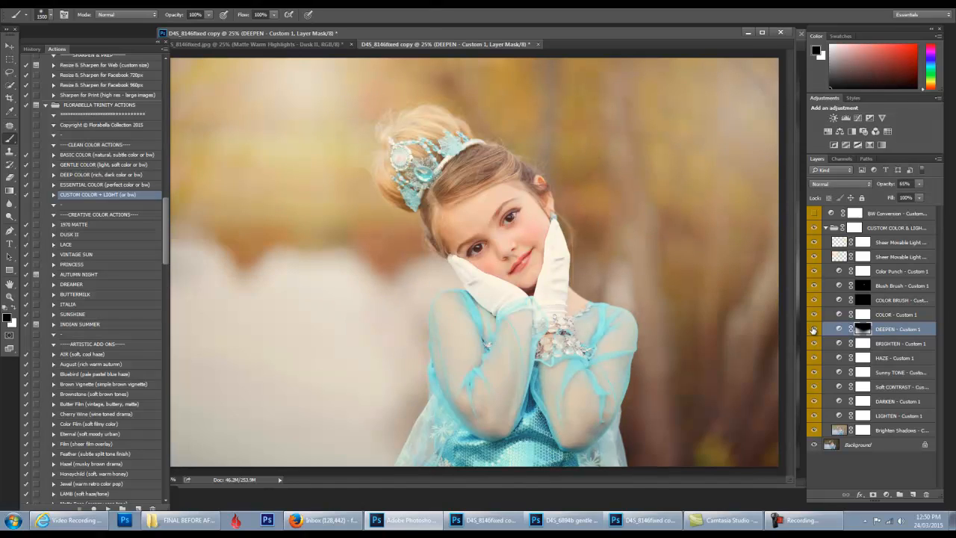
- Paint white over the background on the COLOR BRUSH - Custom 1 mask and lower the layer's opacity to 29%
click(863, 301)
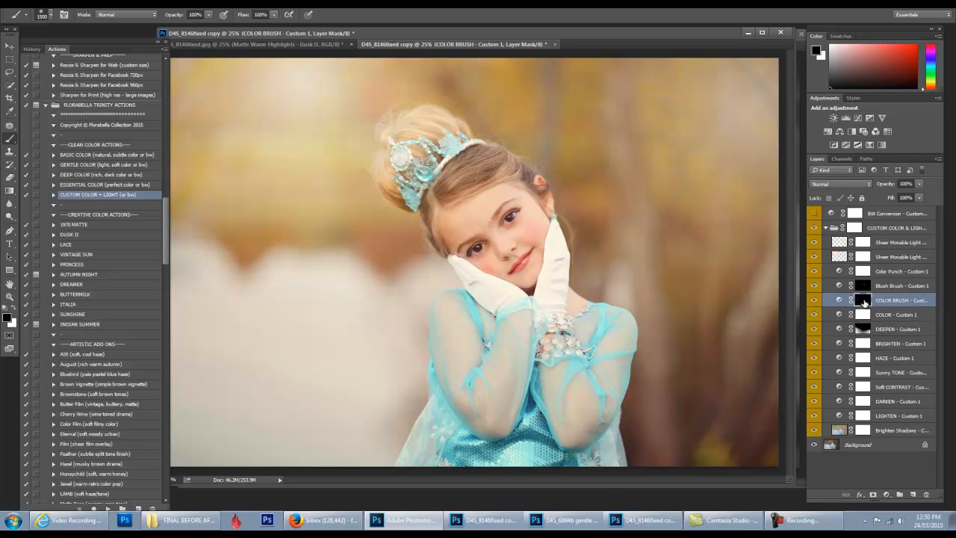
click(12, 308)
mouse_move(243, 203)
mouse_down()
mouse_move(214, 175)
mouse_move(296, 186)
mouse_move(406, 22)
mouse_move(598, 112)
mouse_move(761, 124)
mouse_move(731, 418)
mouse_move(746, 213)
mouse_up()
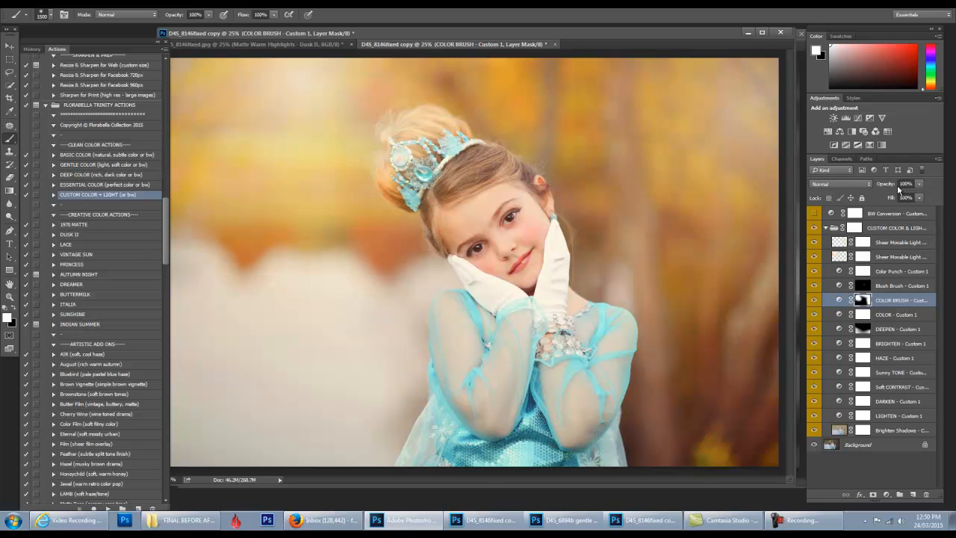
drag(894, 186, 774, 177)
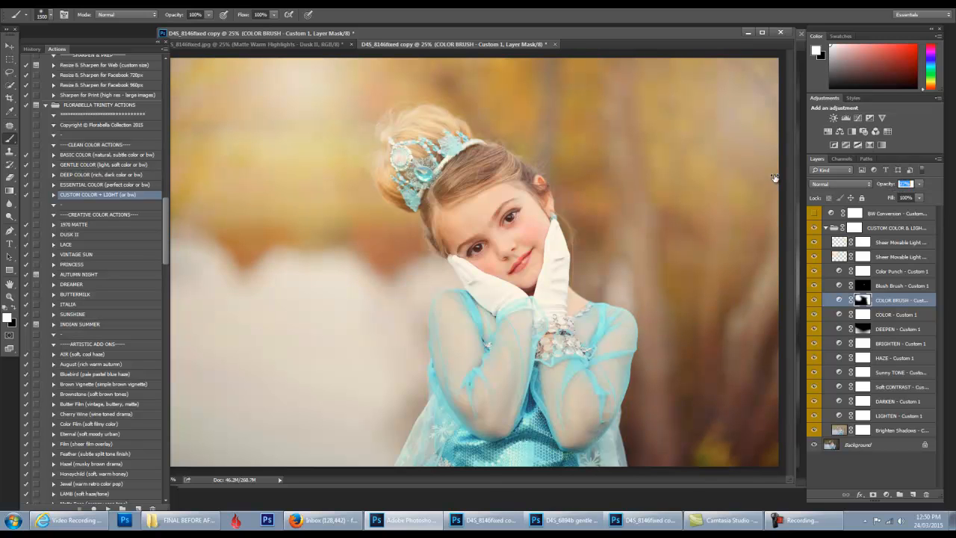
mouse_move(373, 90)
mouse_down()
mouse_move(256, 127)
mouse_move(351, 142)
mouse_up()
- Compare the edit with the original Background layer and preview the BW Conversion layer, leaving the conversion hidden
alt+click(815, 444)
alt+click(815, 445)
drag(735, 33, 727, 39)
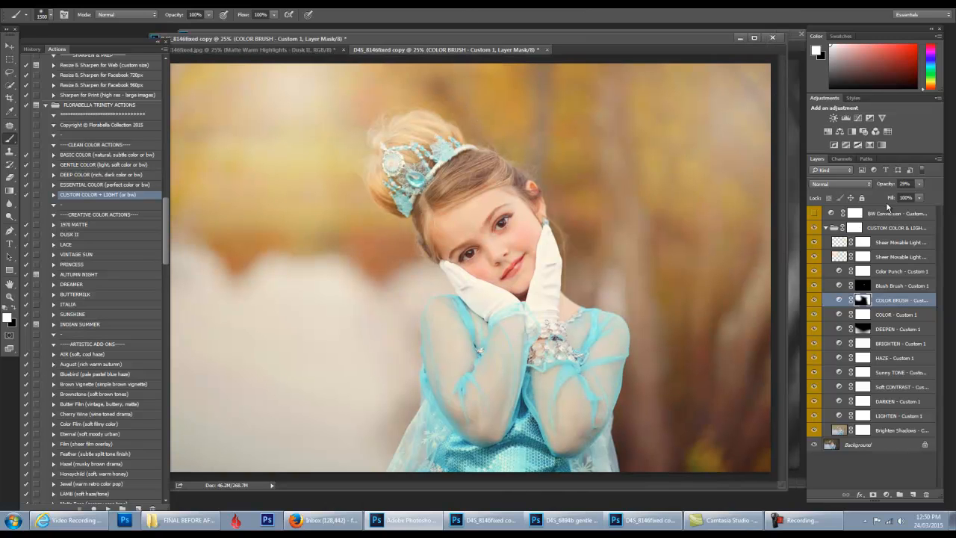
click(814, 214)
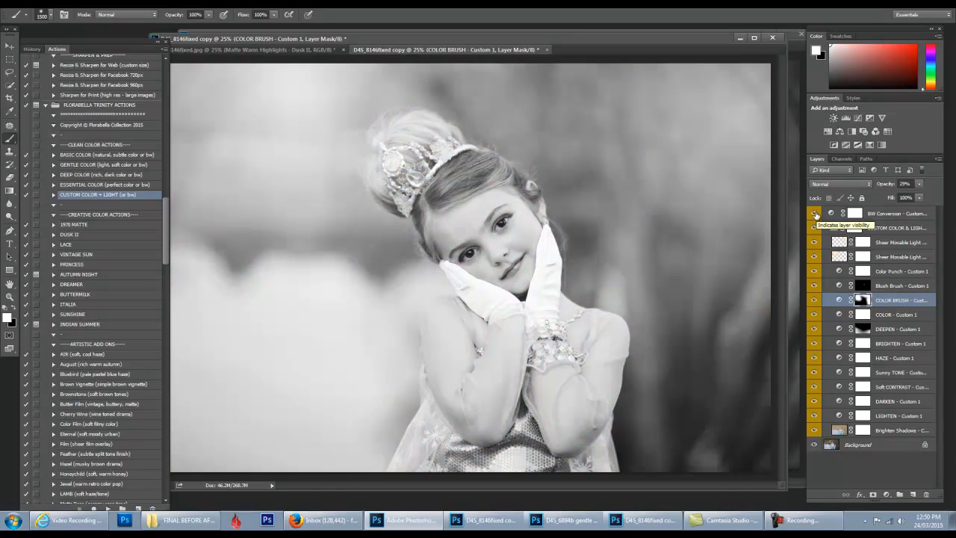
click(814, 214)
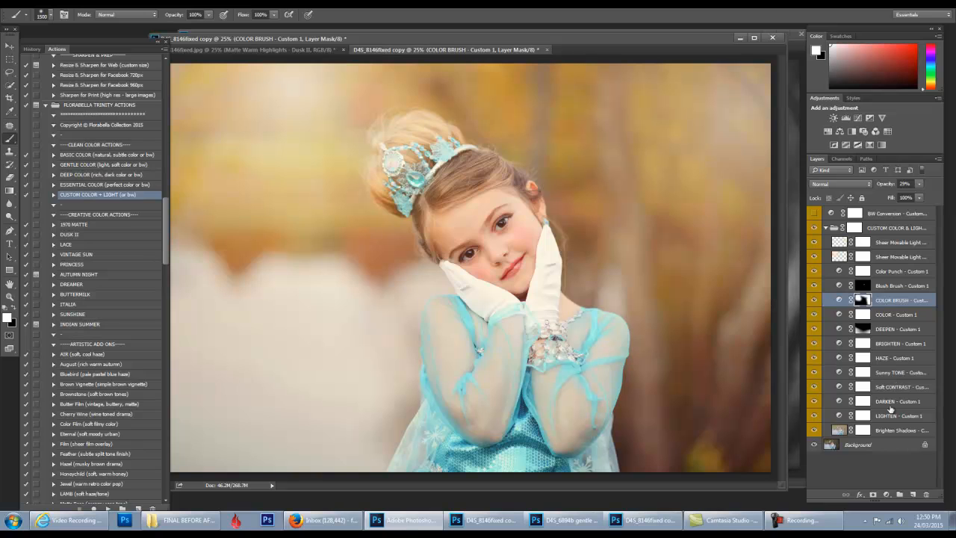
- Flatten the duplicate image and discard its hidden layers
right_click(873, 442)
click(895, 409)
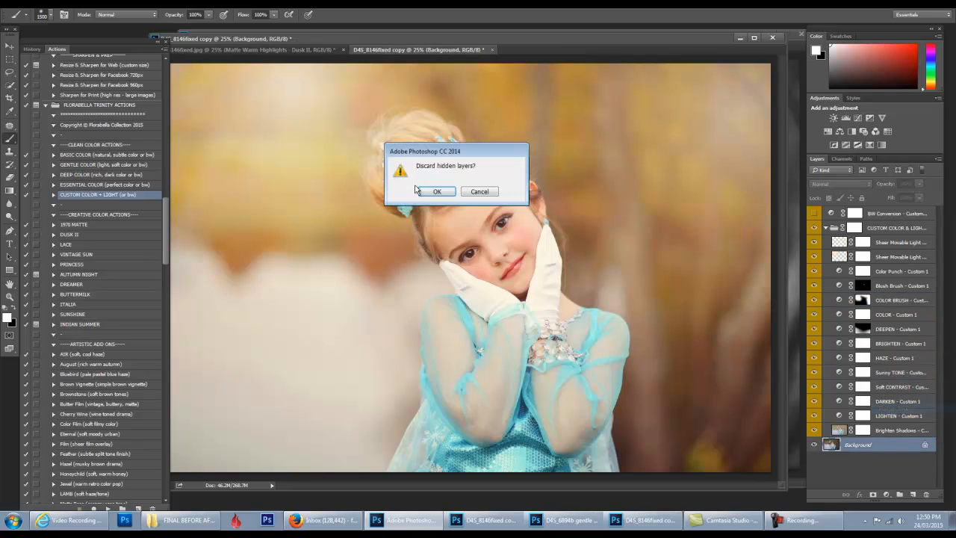
click(435, 191)
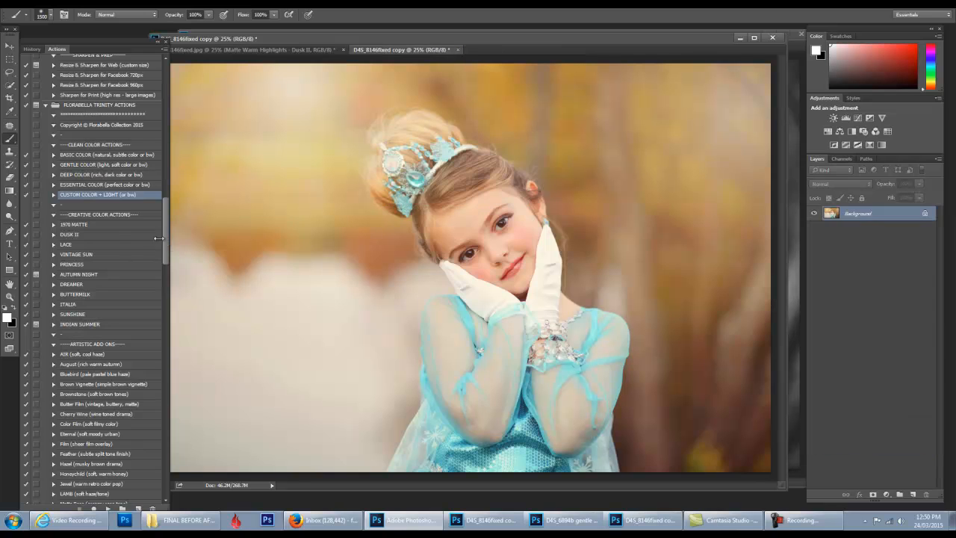
- Run the Instant Custom B/W (for color edits) action on the flattened image
drag(168, 234, 166, 326)
click(108, 355)
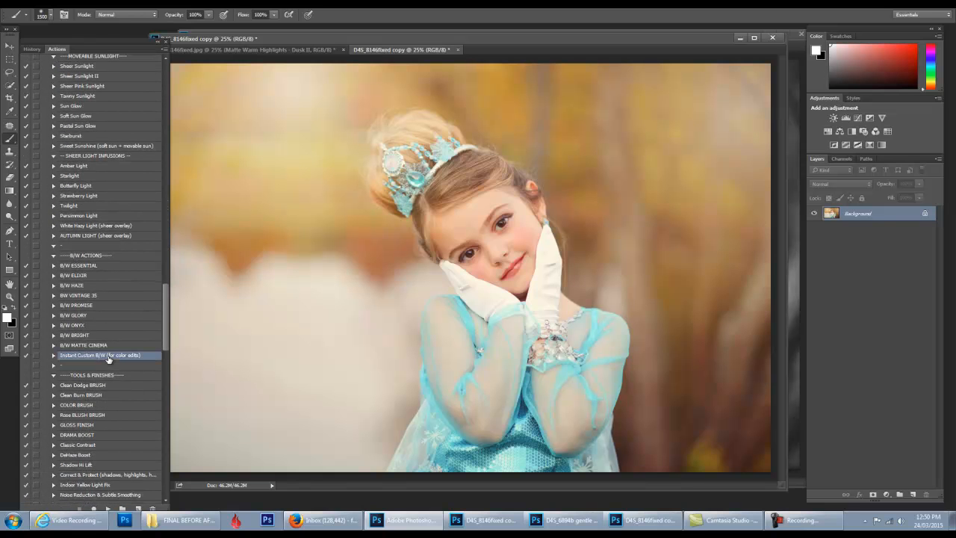
click(108, 507)
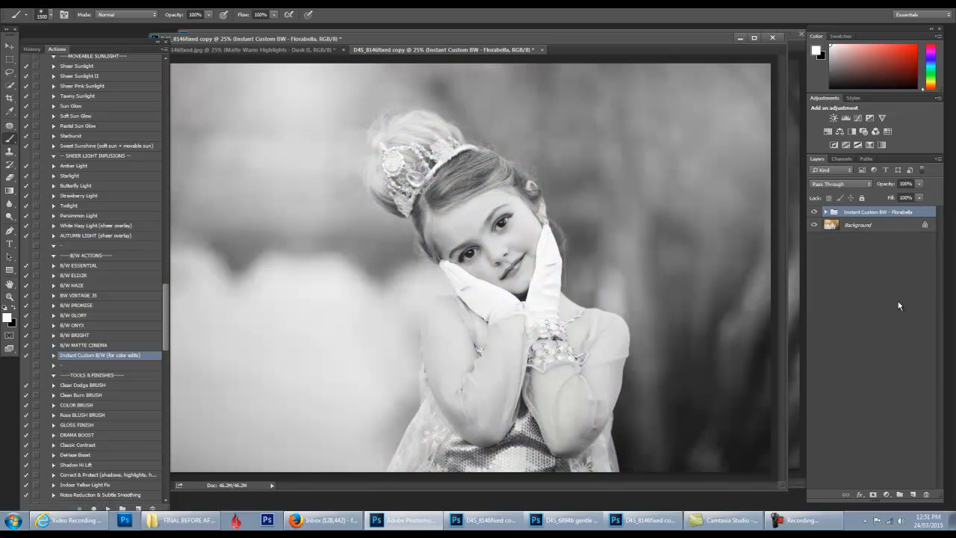
- Expand the Instant Custom BW group, preview the HAZE layer, and raise the Deeper B/W layer's opacity to 64%
click(826, 213)
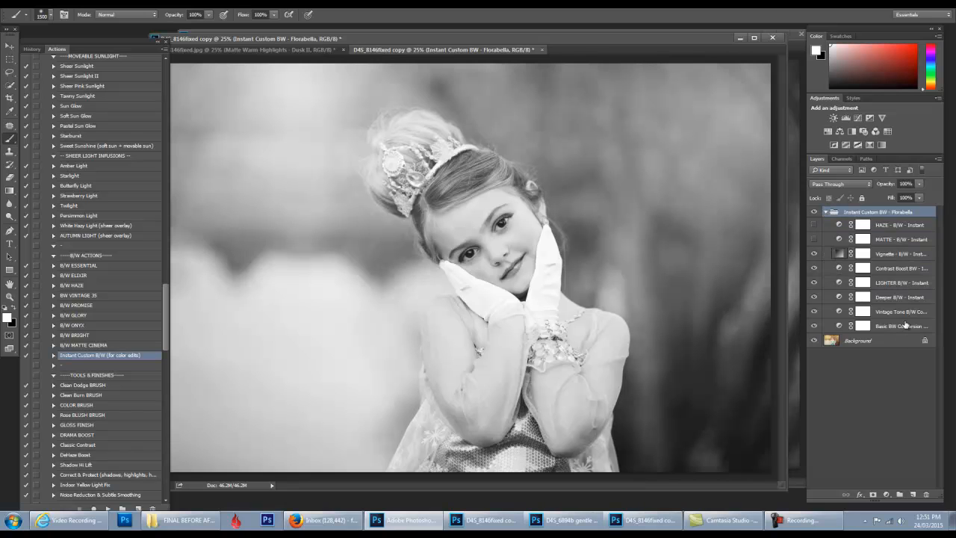
click(899, 297)
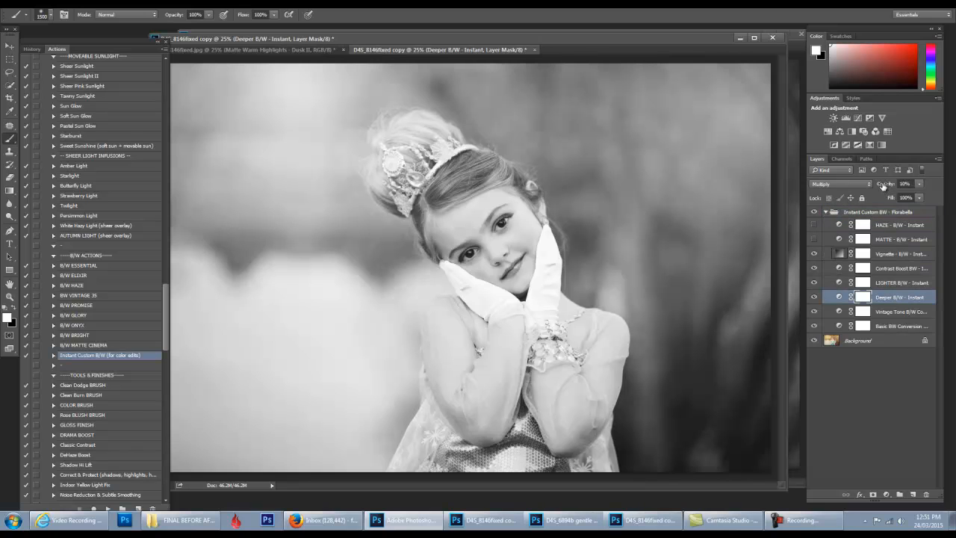
click(884, 183)
click(814, 225)
click(814, 226)
drag(884, 184, 910, 181)
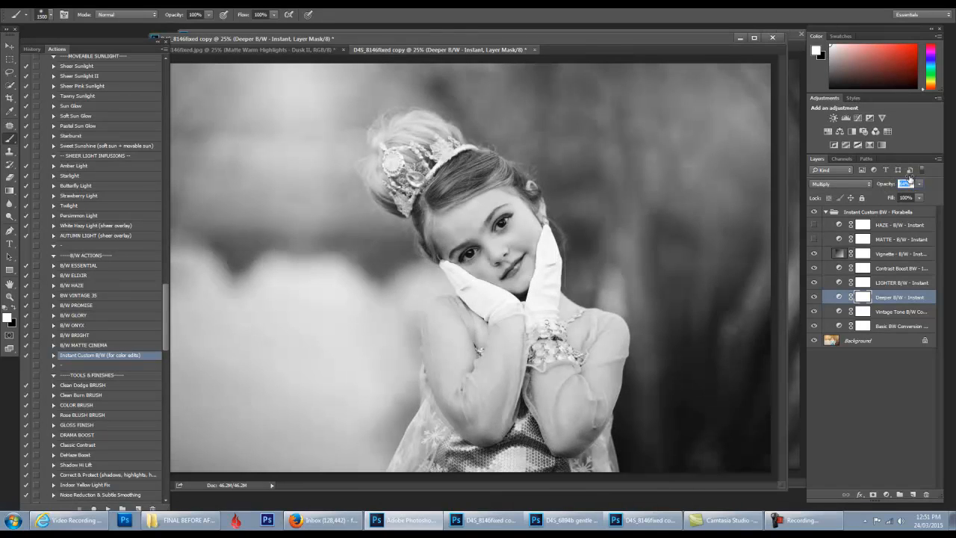
- Draw a radial gradient on the Deeper B/W mask from the girl's face toward the image corner, and check the layer's effect
click(10, 190)
drag(488, 260, 228, 95)
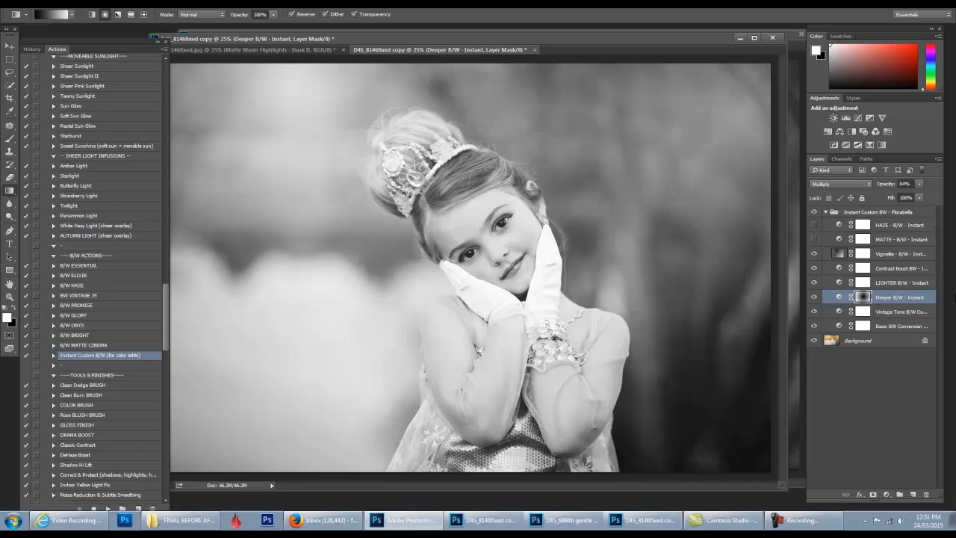
click(814, 296)
click(813, 296)
- Set the Vintage Tone B/W Conversion layer's opacity to 100%, compare the result with the color edit, and leave the B/W group hidden
click(907, 312)
drag(884, 185, 953, 183)
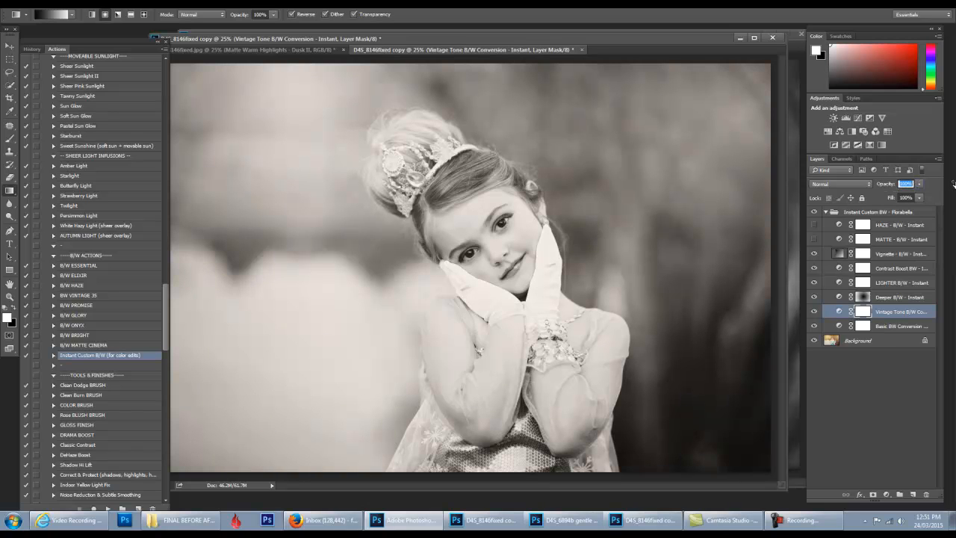
click(814, 213)
click(813, 213)
click(814, 213)
- Switch to the DUSK II document and compare its edit with the original Background layer
click(274, 51)
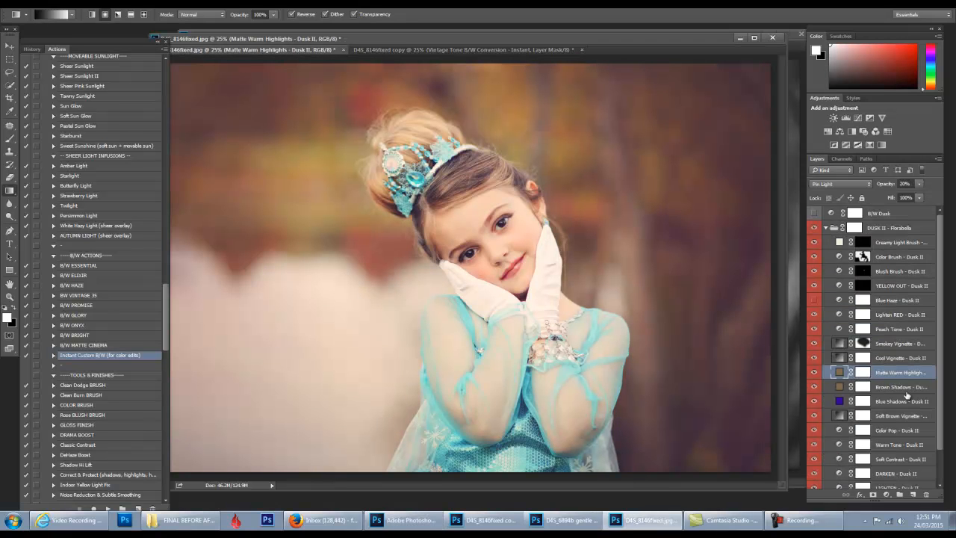
scroll(889, 401, down, 2)
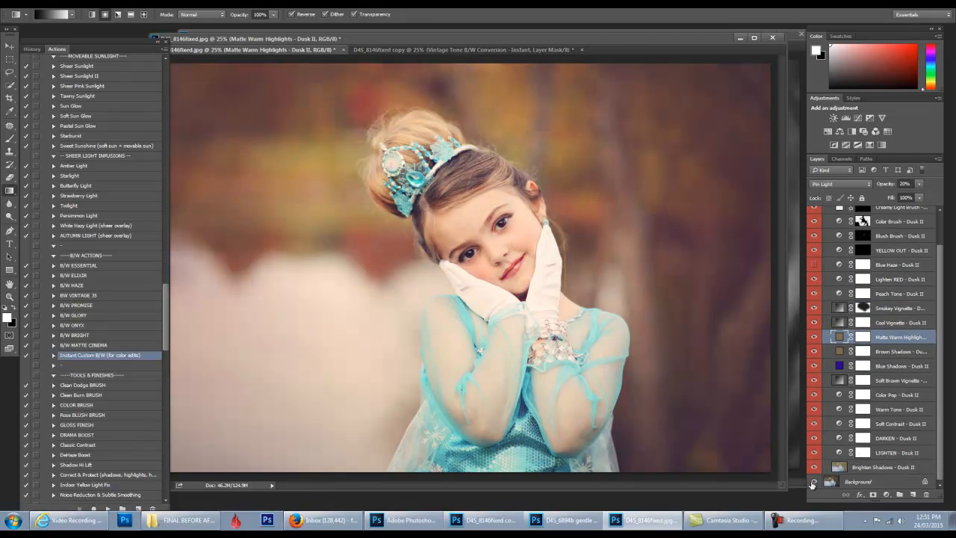
click(811, 483)
click(811, 483)
- Return to the duplicate image and compare its black-and-white and color versions by showing and hiding the Instant Custom BW group
click(451, 52)
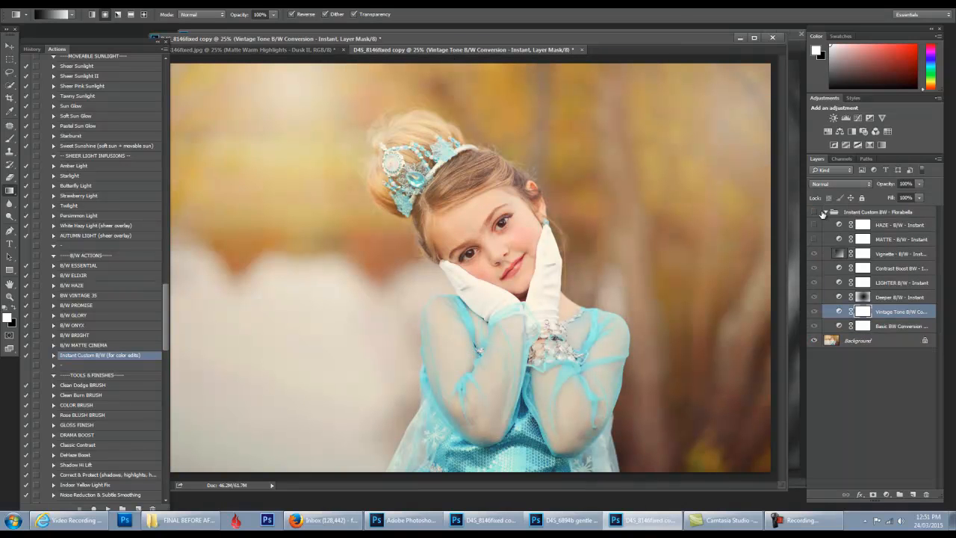
click(813, 213)
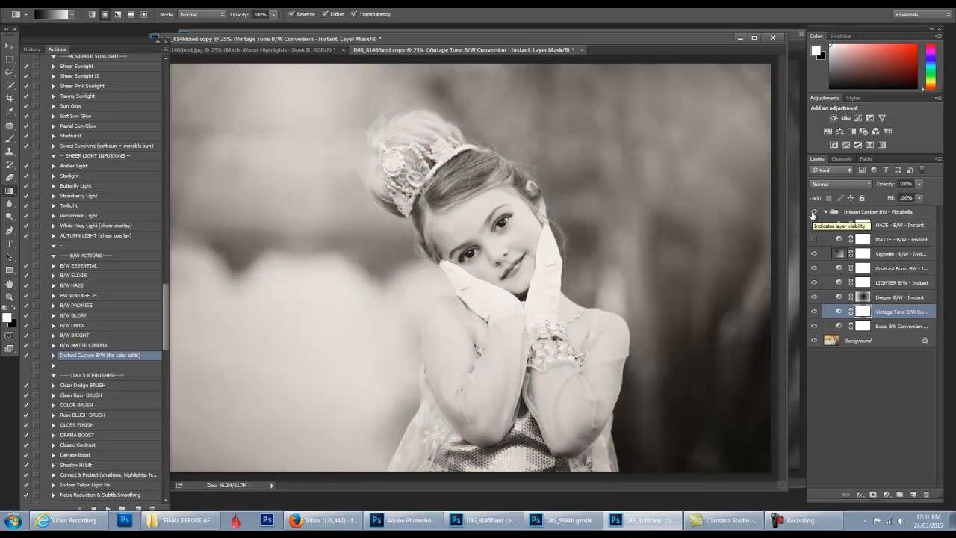
click(813, 213)
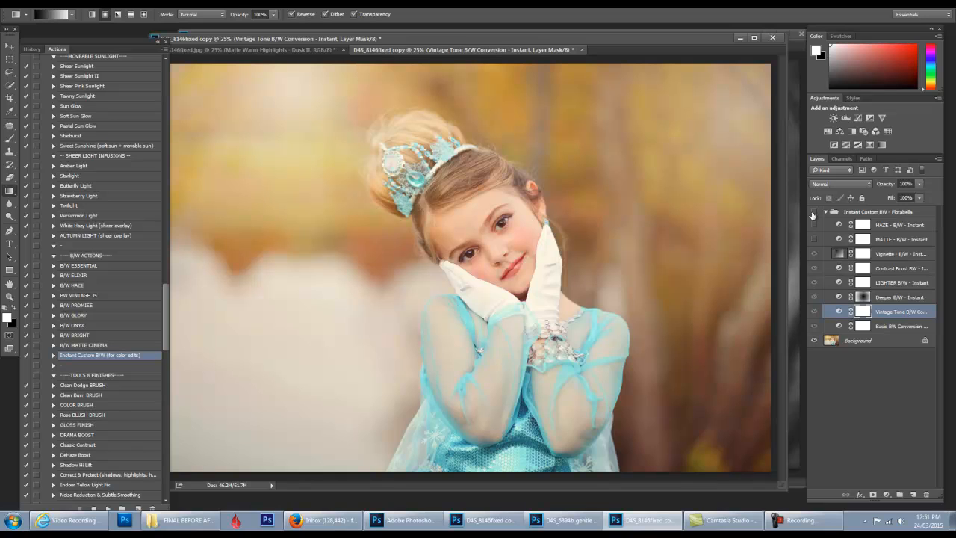